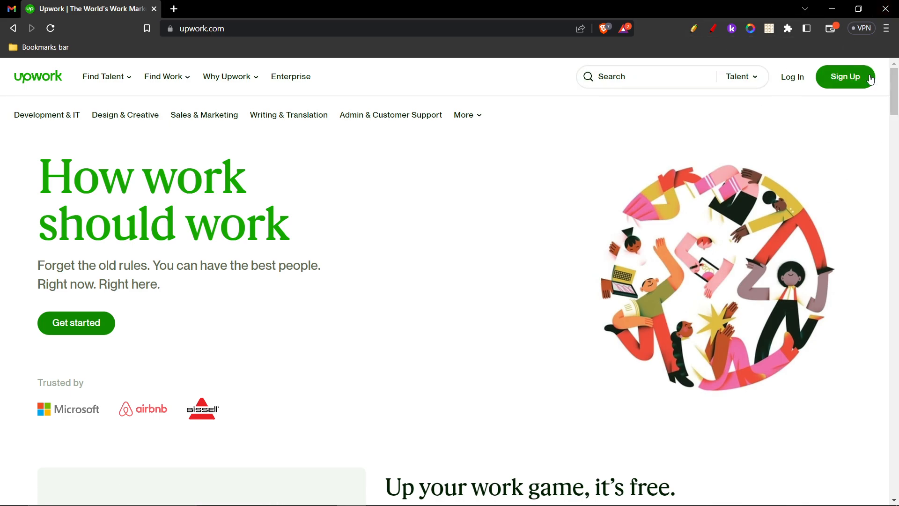
- Open the account sign-up page from the Upwork home page
left_click(858, 82)
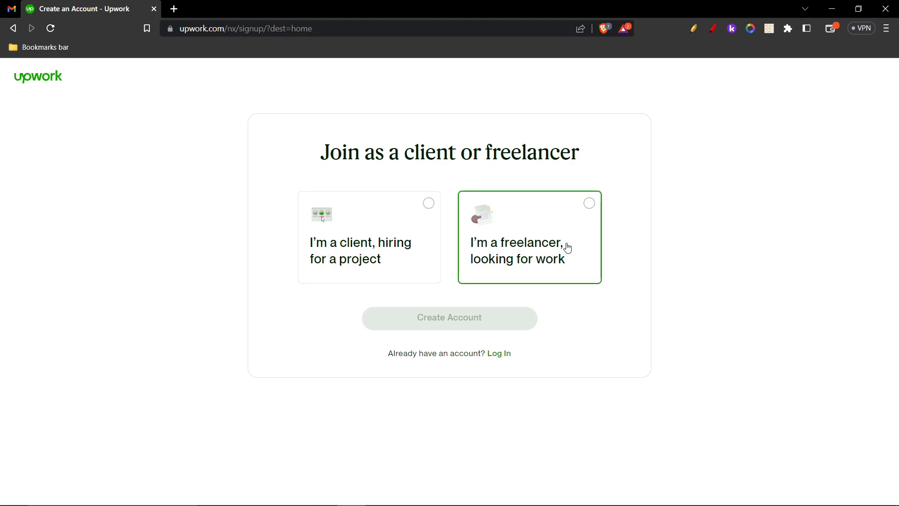
- Choose 'I'm a freelancer, looking for work' and apply as a freelancer
left_click(561, 228)
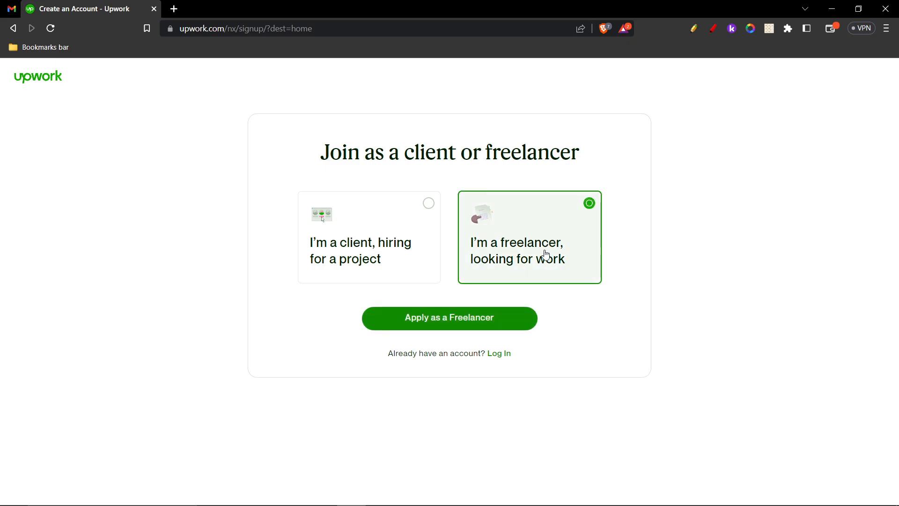
left_click(484, 326)
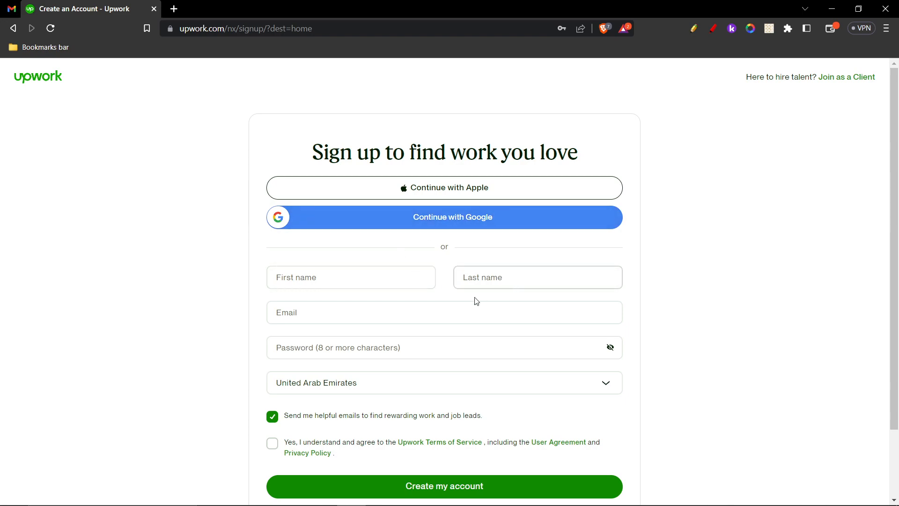
- Fill first and last name from saved suggestions, paste the e-mail, and enter the password
left_click(317, 307)
left_click(296, 342)
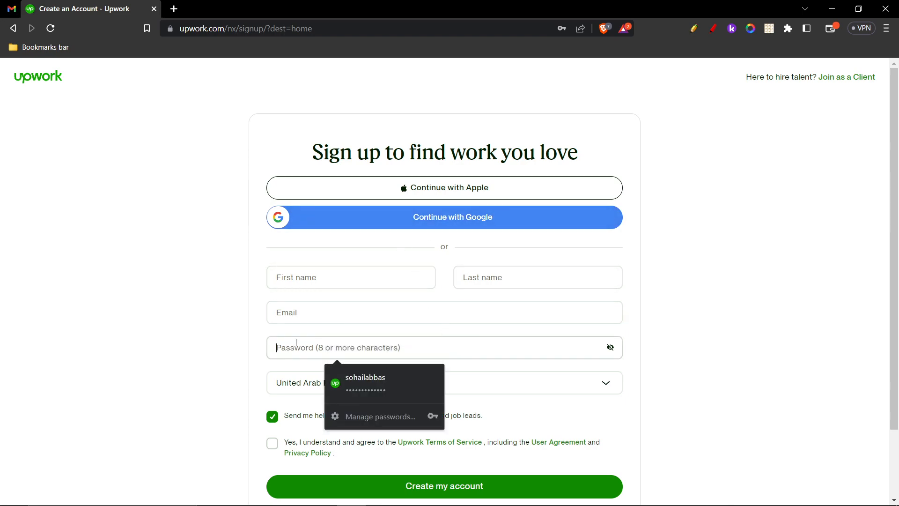
left_click(311, 279)
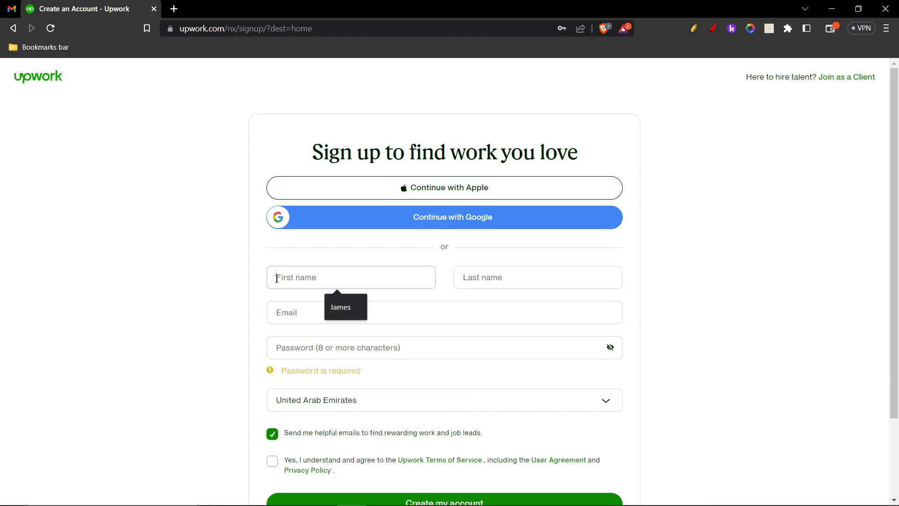
left_click(347, 305)
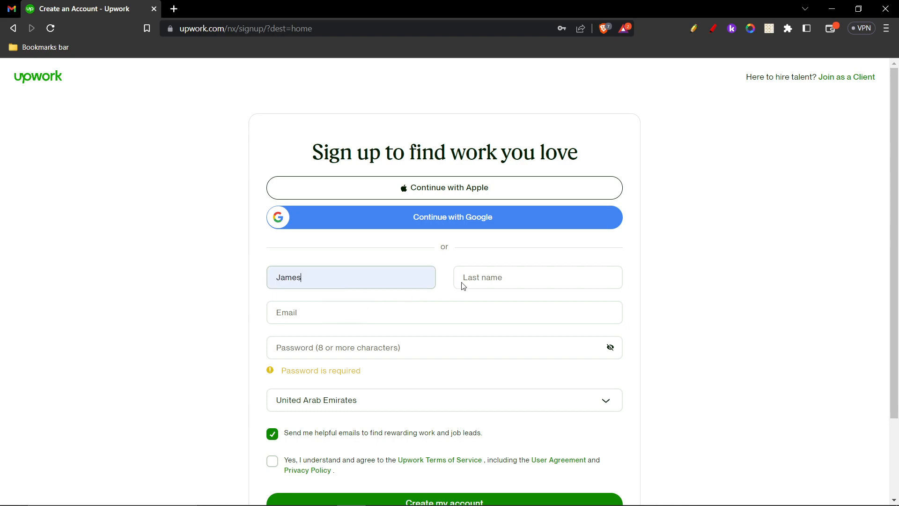
left_click(502, 278)
left_click(528, 308)
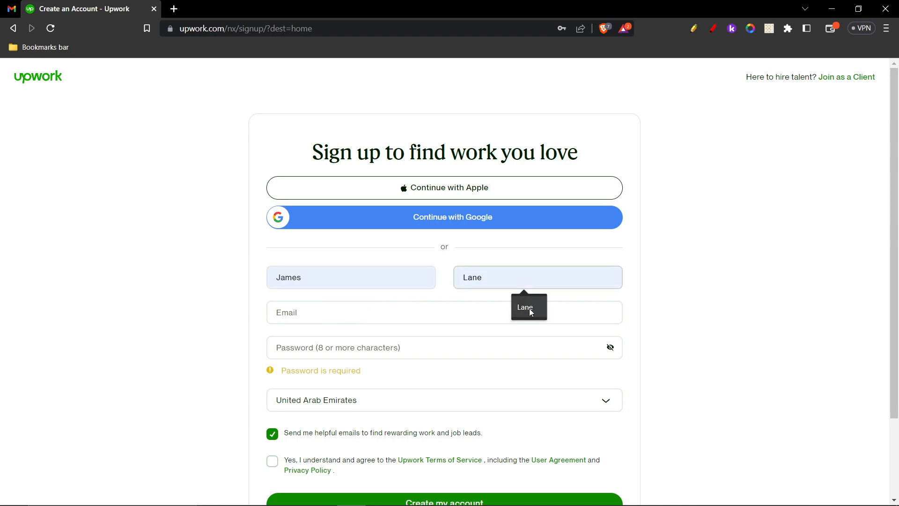
left_click(348, 316)
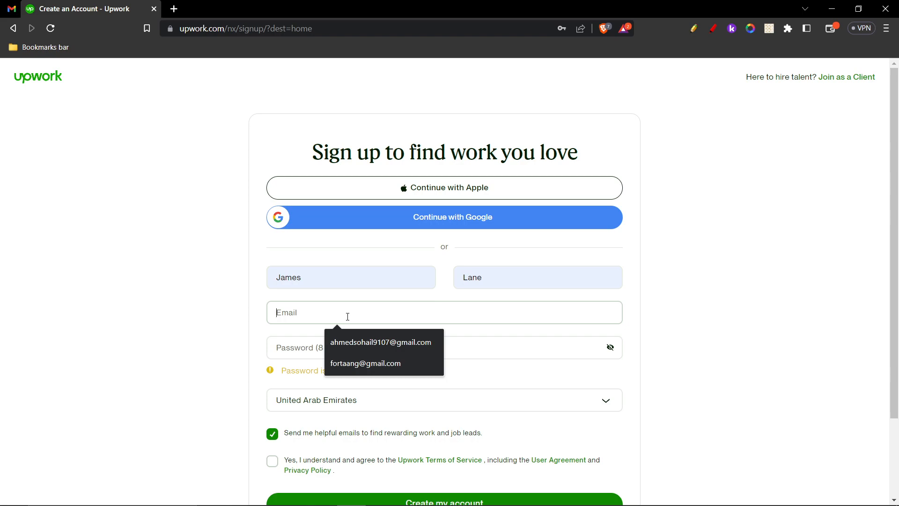
key("ctrl+v")
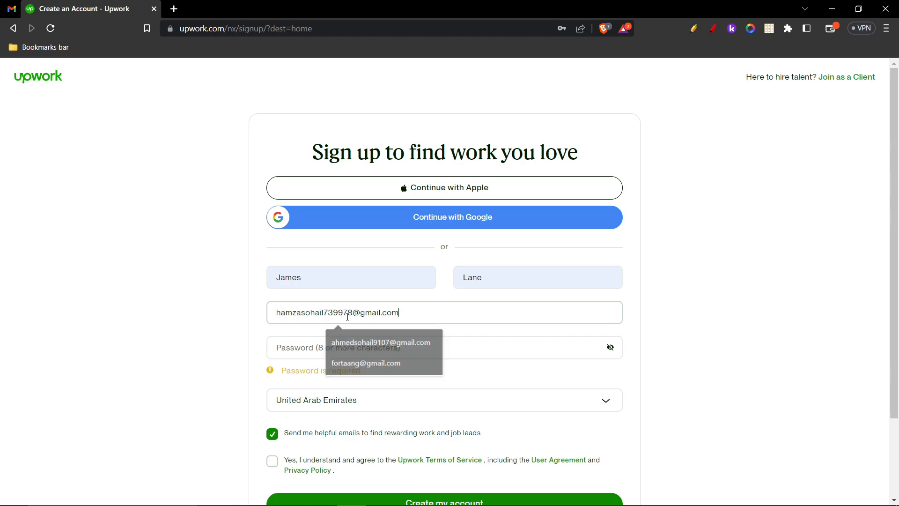
left_click(305, 351)
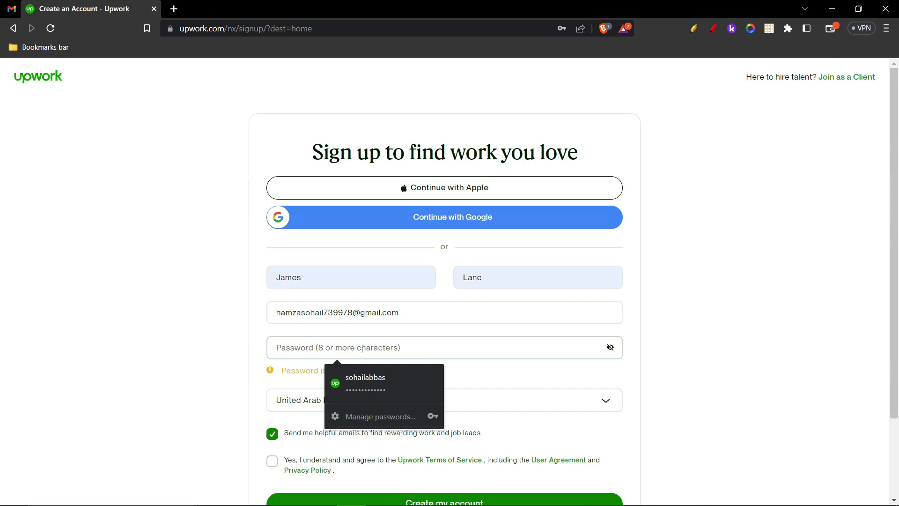
type("••••••••")
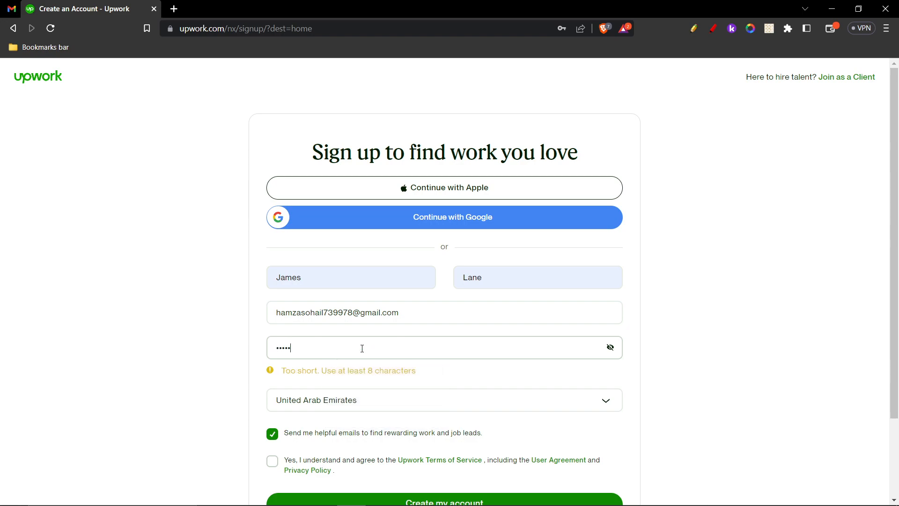
type("•••")
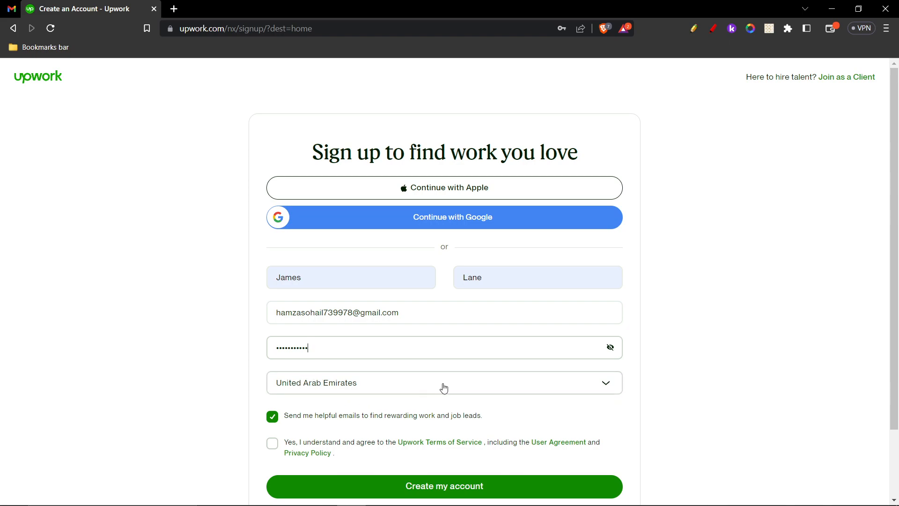
- Accept the Terms of Service and decline the helpful job-lead emails
left_click(272, 446)
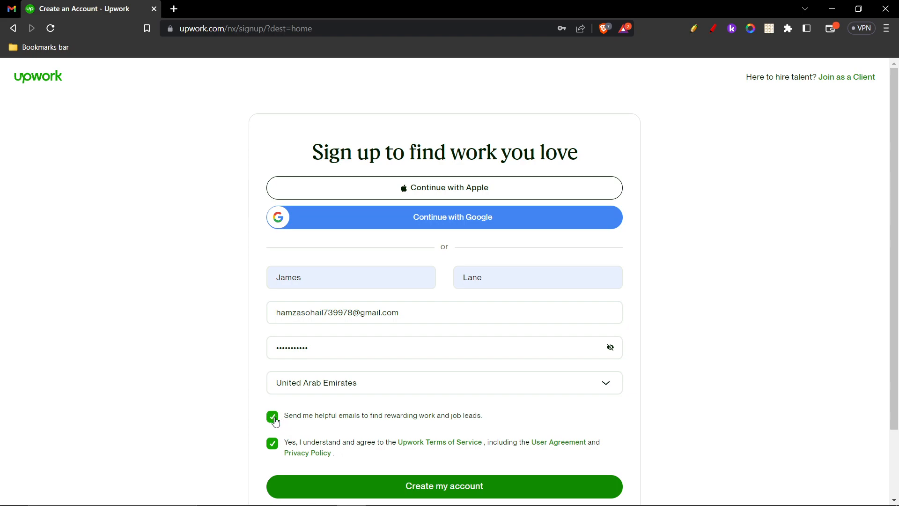
left_click(275, 420)
scroll(317, 377, "down", 1)
scroll(317, 377, "down", 1)
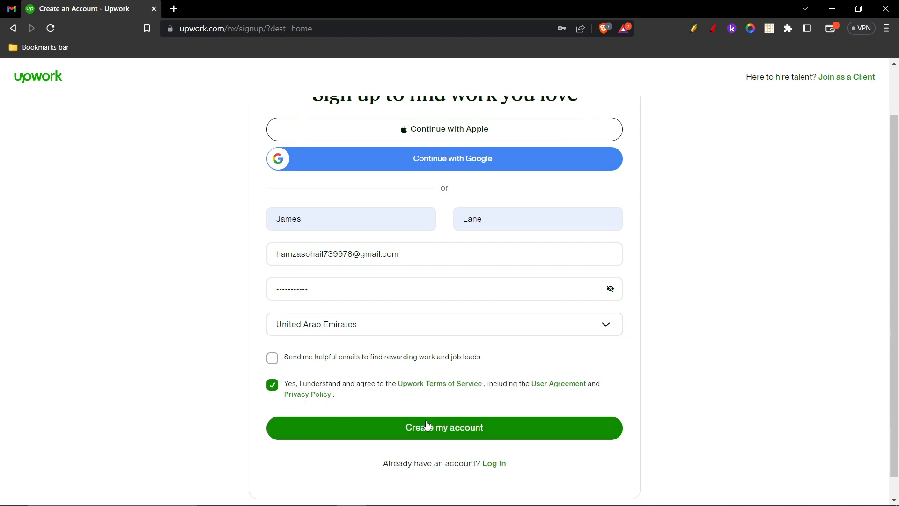
- Create the account, check the address the verification was sent to, and go to Gmail
left_click(465, 427)
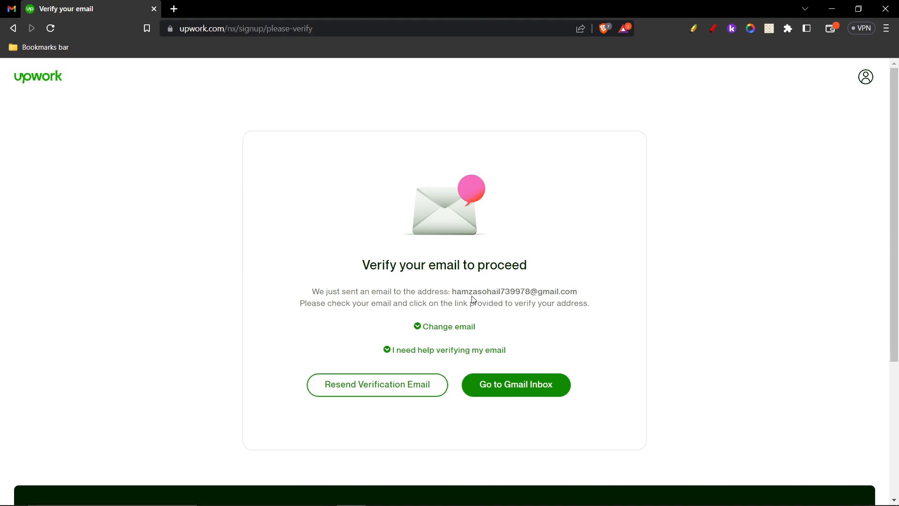
left_click_drag(453, 291, 582, 293)
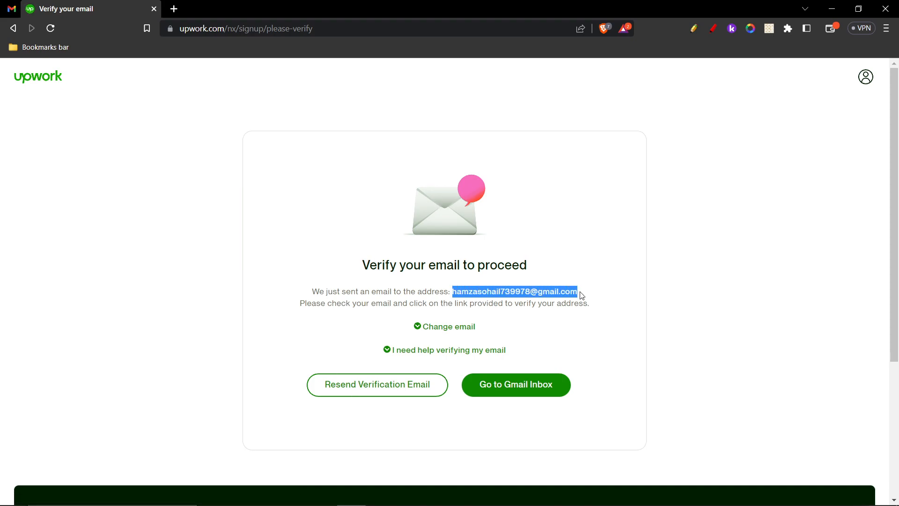
left_click(559, 292)
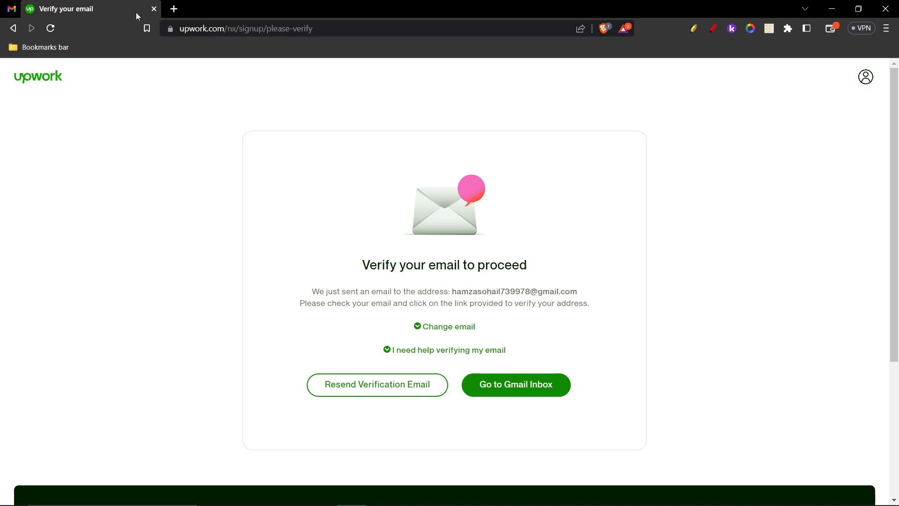
left_click(4, 6)
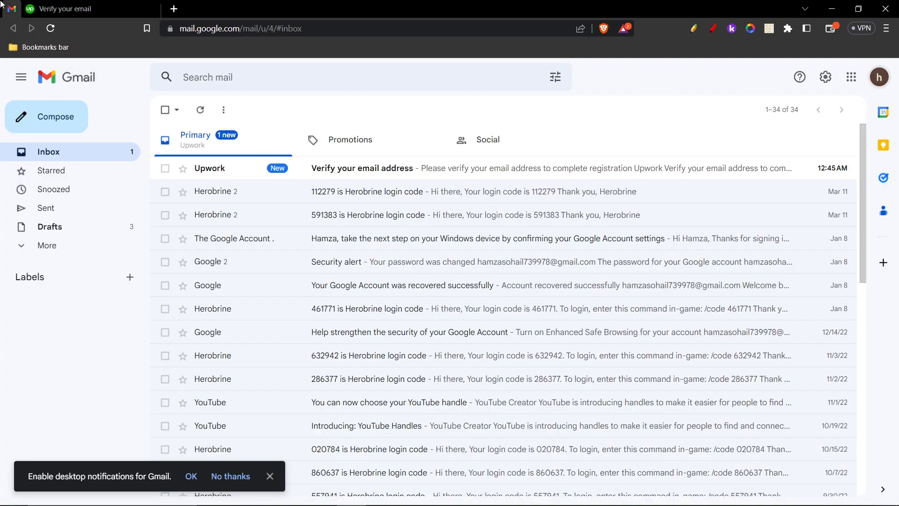
- Open Upwork's 'Verify your email address' message and confirm the address with Verify Email
left_click(235, 169)
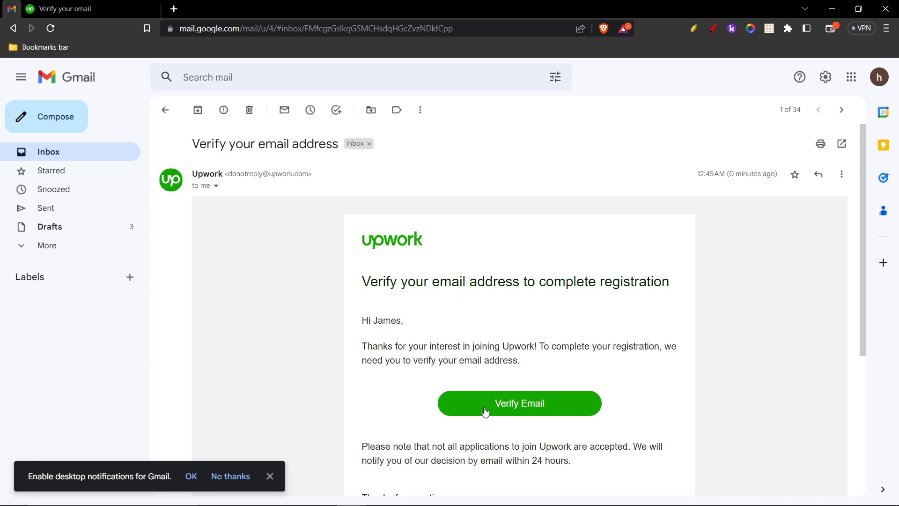
left_click(518, 404)
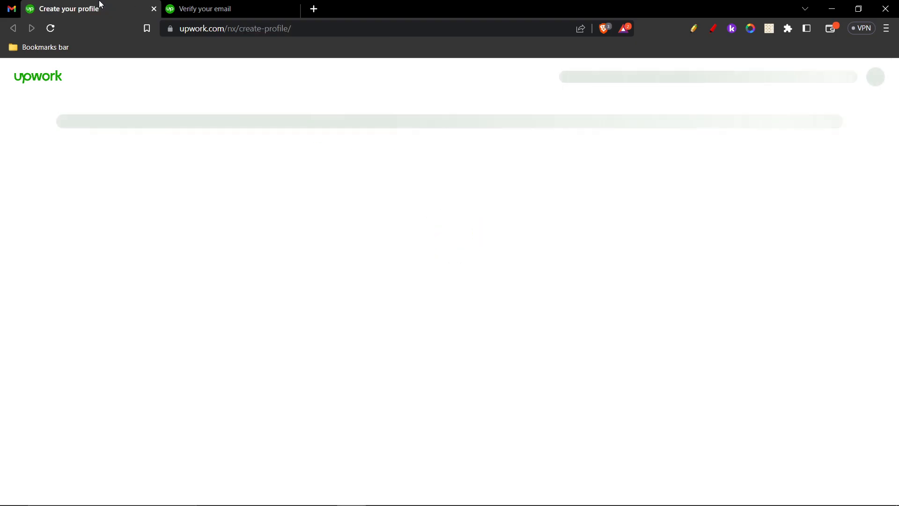
- Close the extra tab and reload the verification page to reach profile step 5/14
middle_click(100, 4)
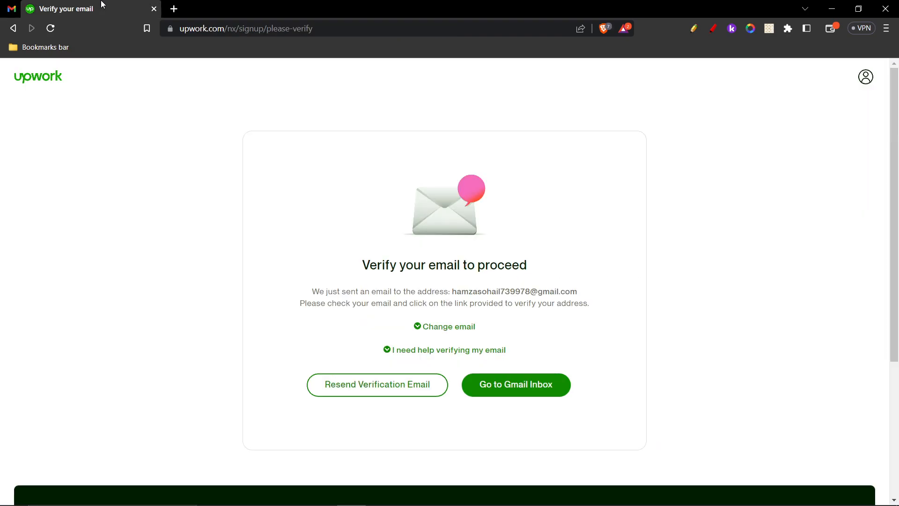
left_click(50, 28)
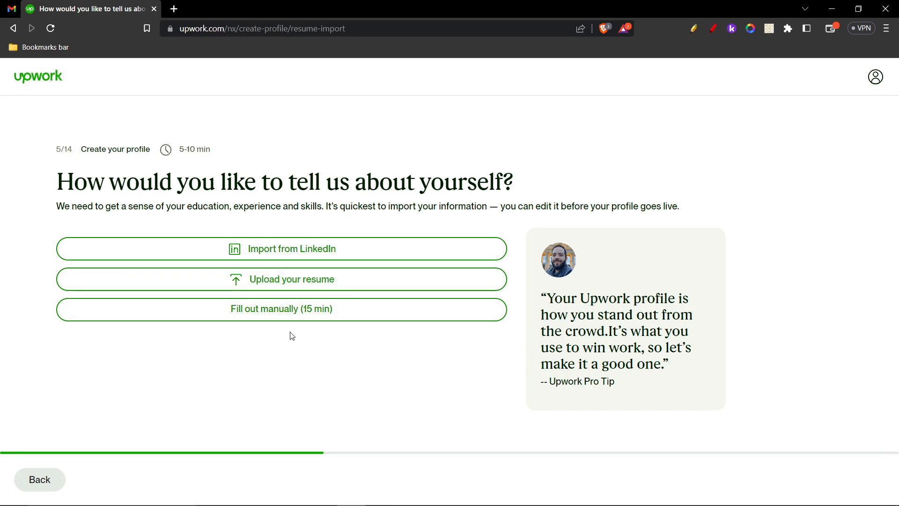
- Choose 'Fill out manually (15 min)' for the profile
left_click(331, 318)
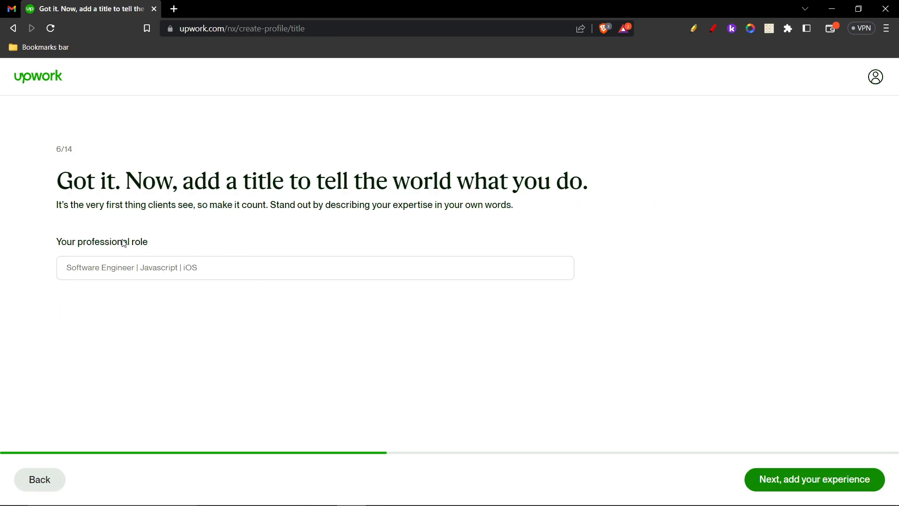
- Enter 'Social Media Manager' as the professional role and continue to experience
left_click(123, 271)
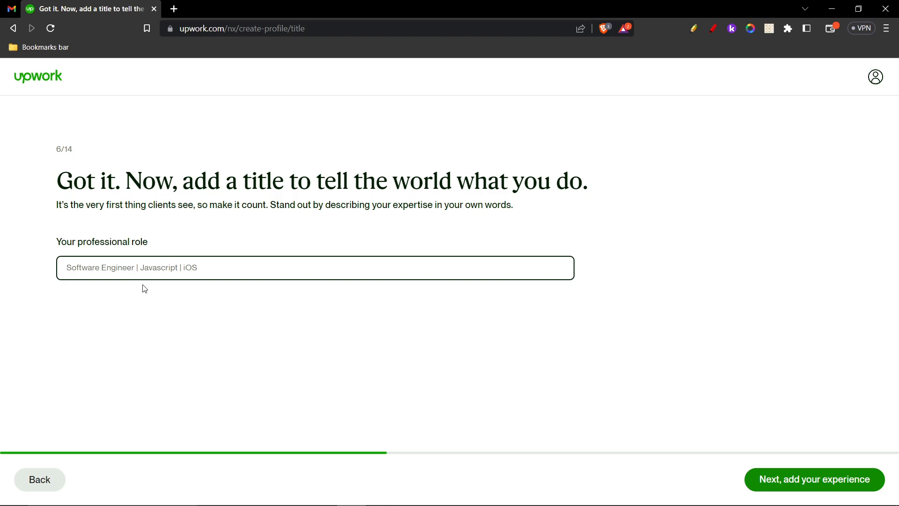
type("S")
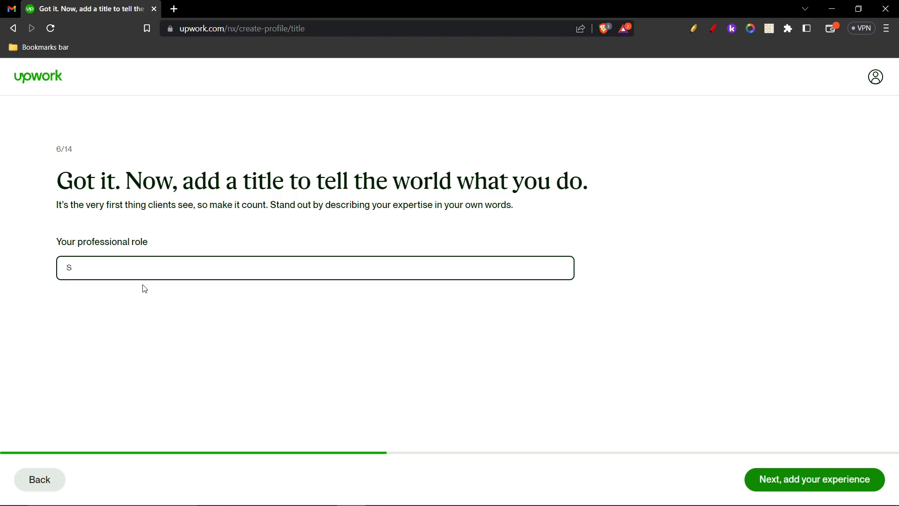
type("ocial Media Manager")
left_click(220, 300)
left_click(836, 483)
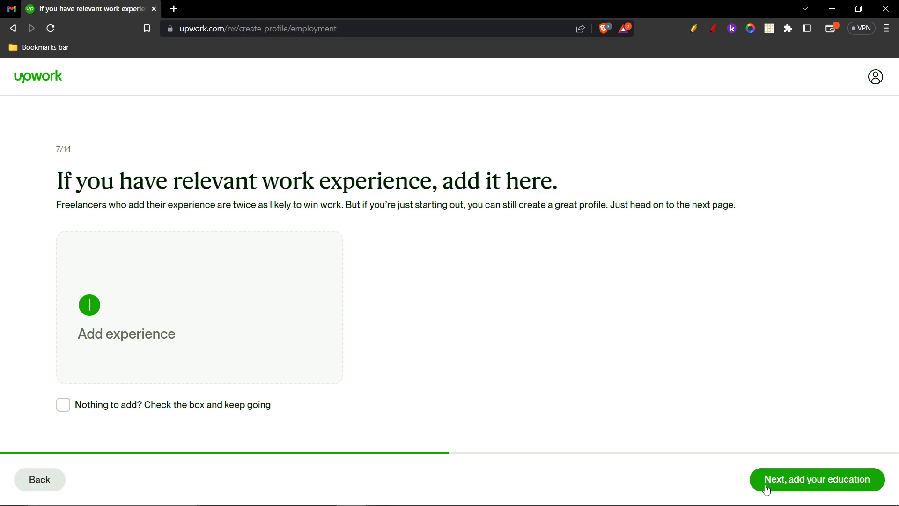
- Open the Add Work Experience form, look through its fields, and close it unsaved
left_click(141, 324)
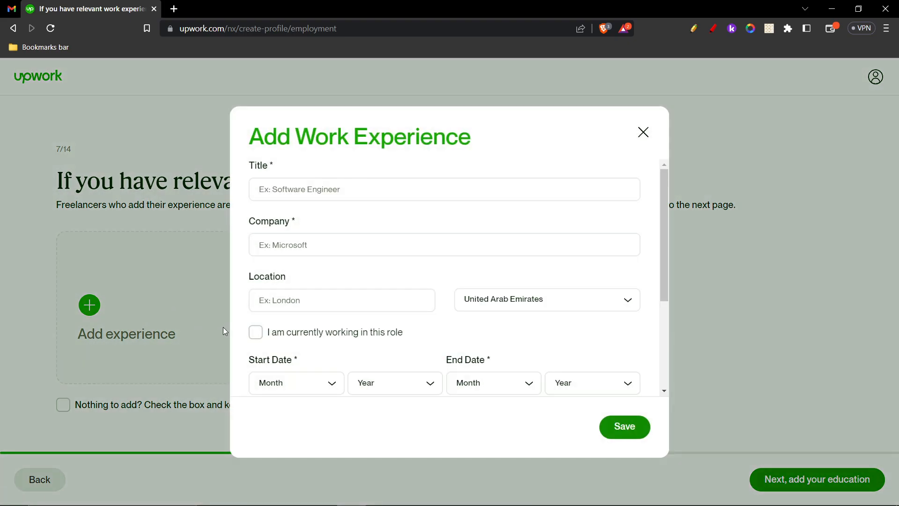
left_click(301, 189)
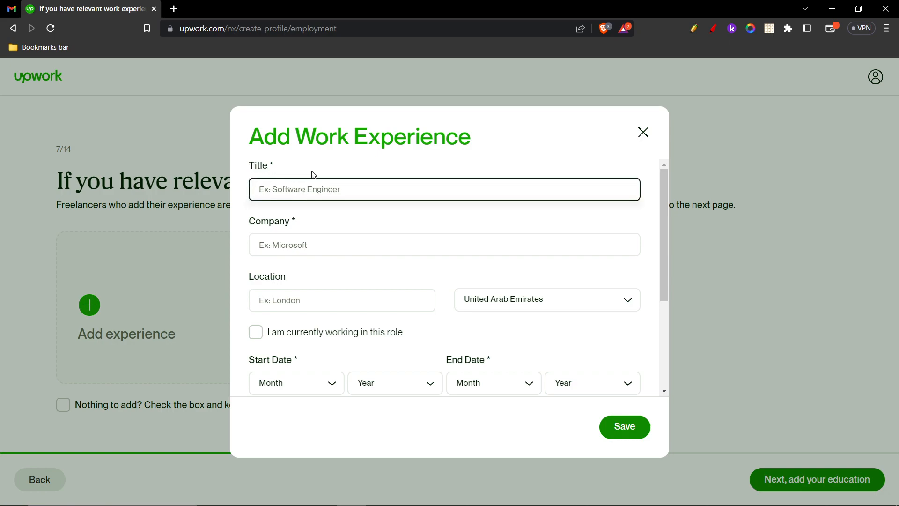
left_click_drag(250, 221, 287, 222)
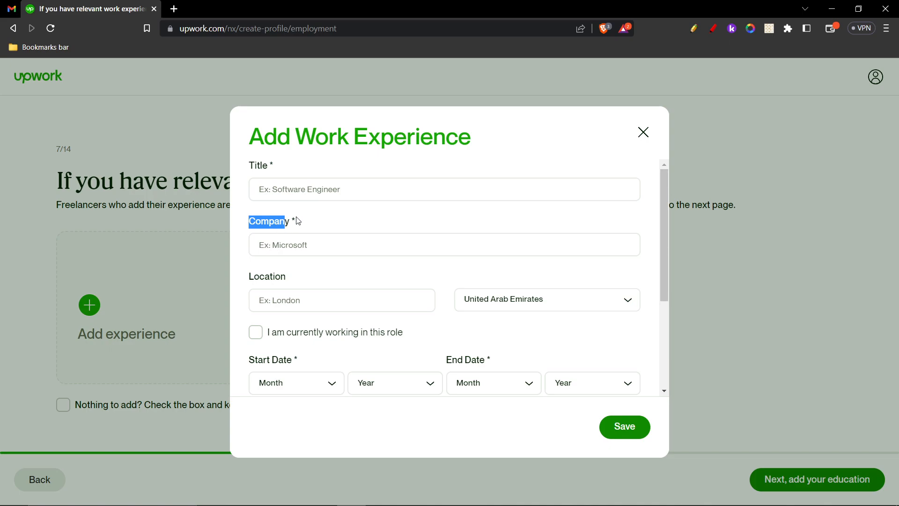
left_click(337, 196)
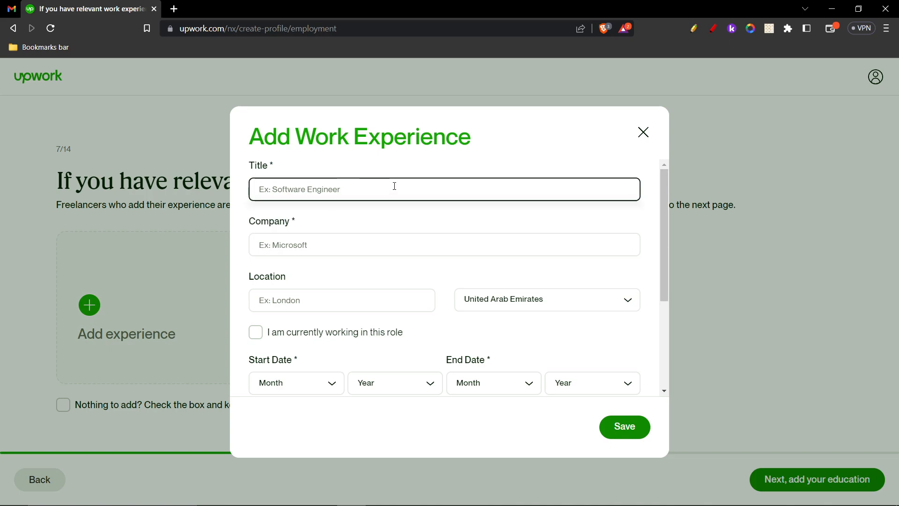
left_click(307, 246)
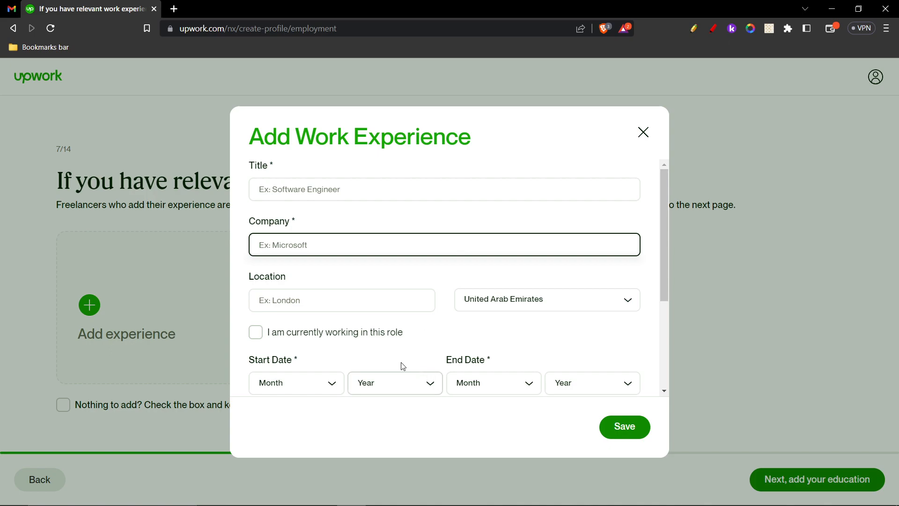
left_click(325, 301)
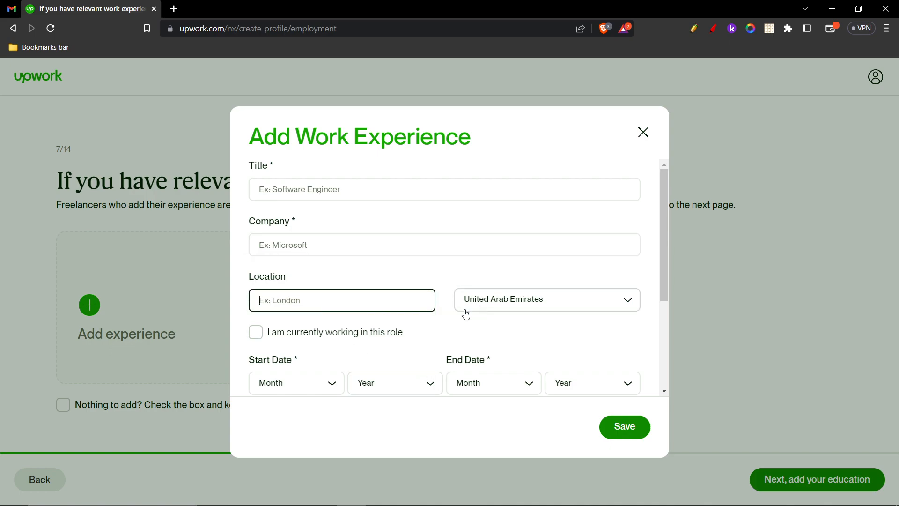
scroll(265, 340, "down", 1)
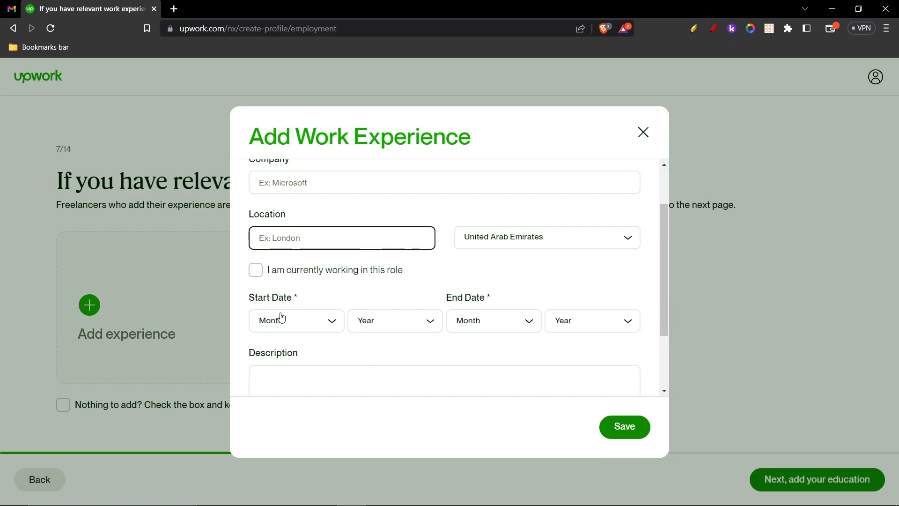
scroll(279, 319, "down", 2)
left_click(286, 295)
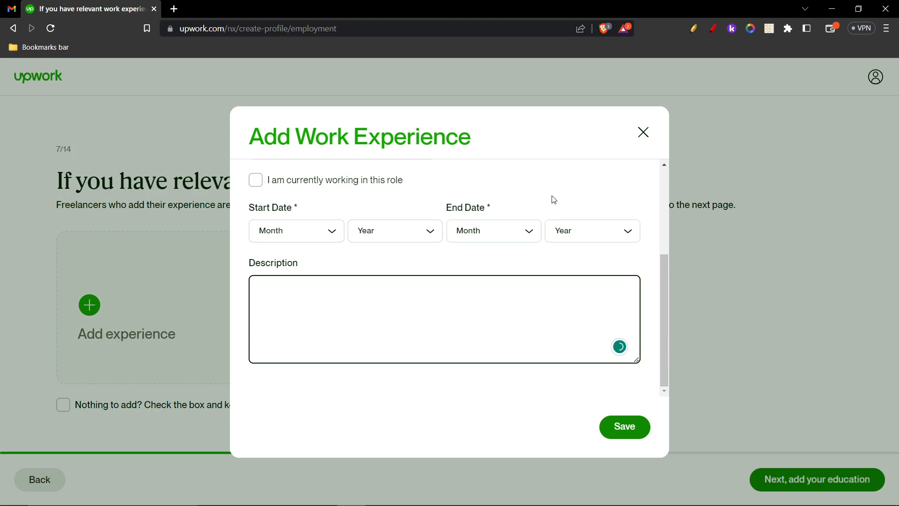
left_click(643, 133)
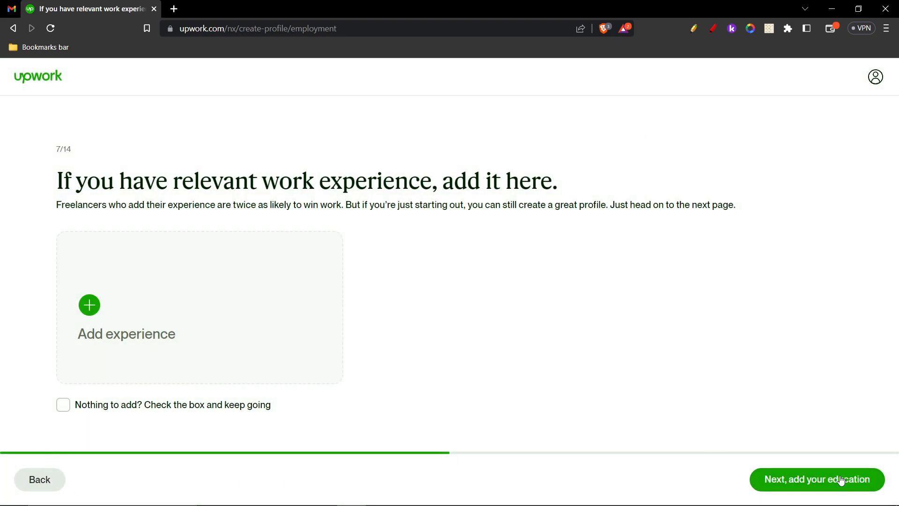
- Tick 'Nothing to add?' for work experience and continue to the education step
left_click(814, 482)
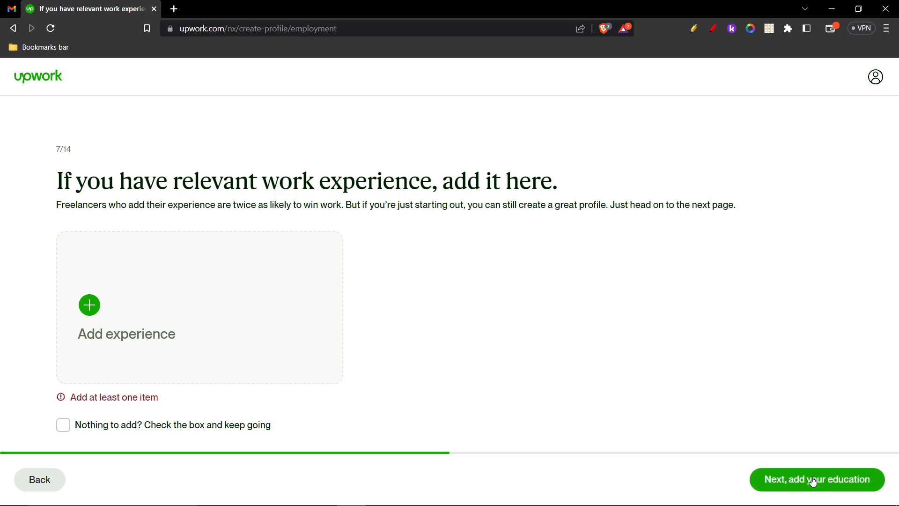
left_click(65, 425)
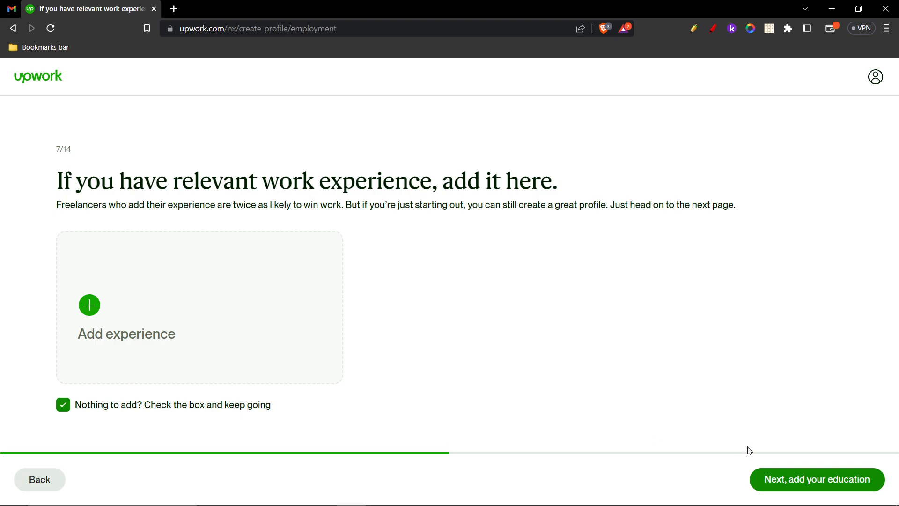
left_click(797, 481)
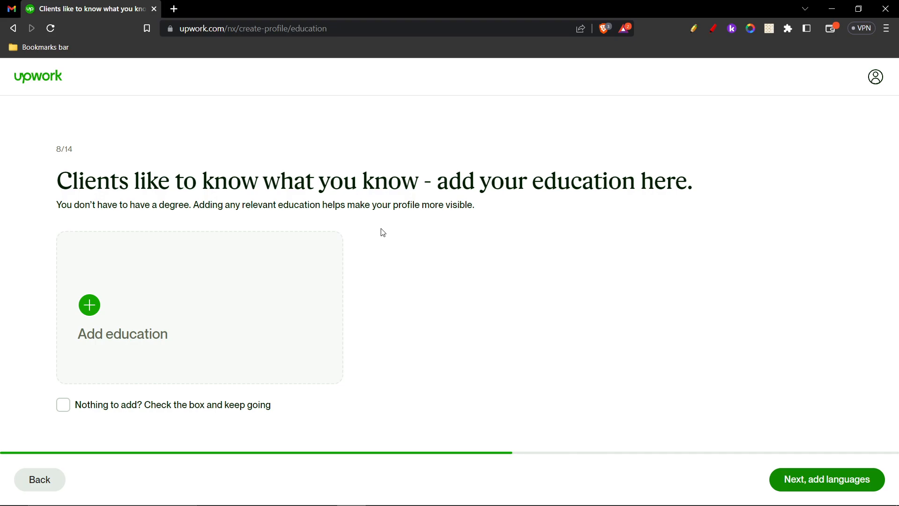
- Dismiss the Add education form, tick 'Nothing to add?', and continue to languages
left_click(160, 323)
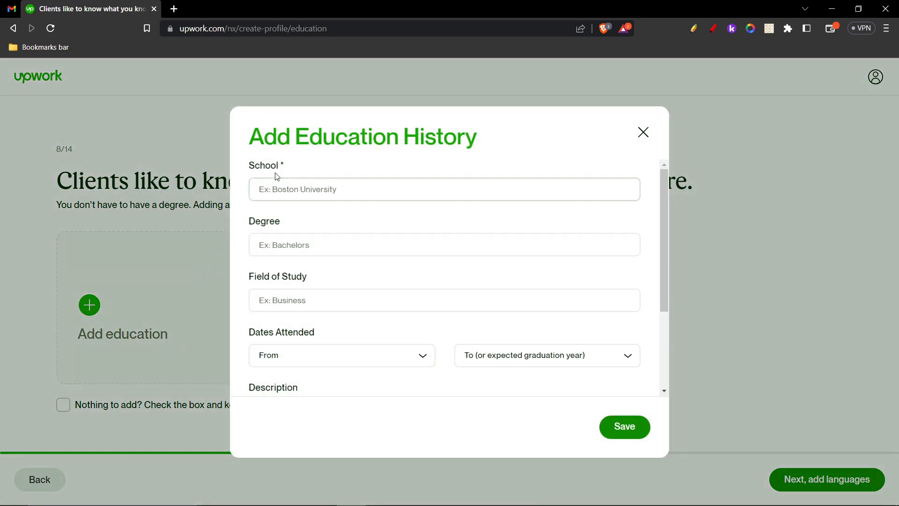
left_click(313, 190)
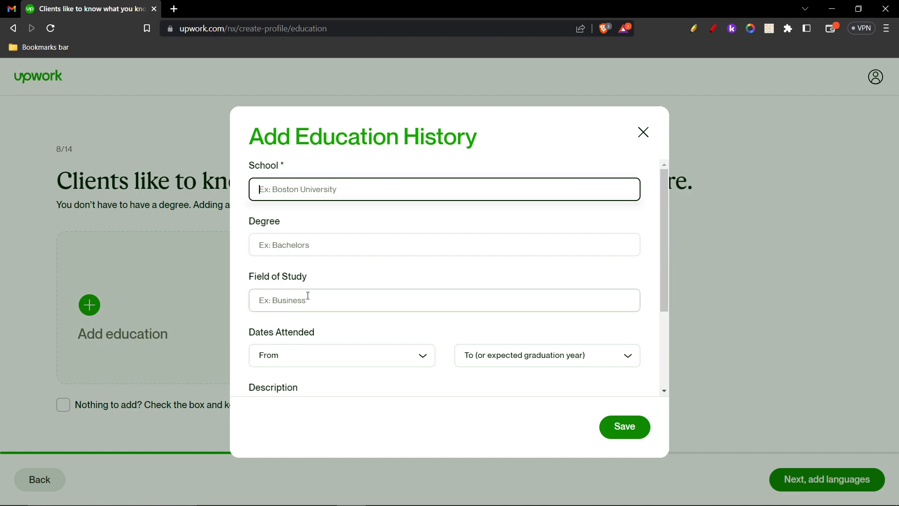
scroll(326, 293, "down", 3)
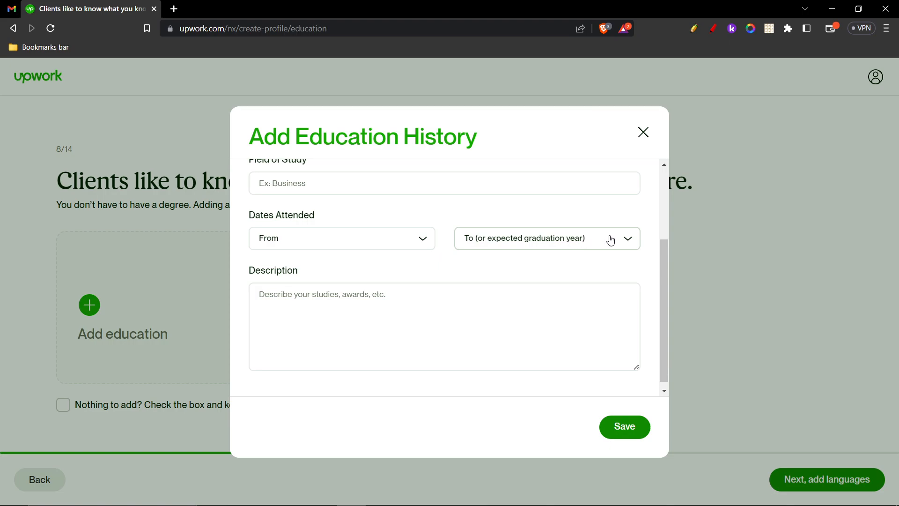
left_click(406, 300)
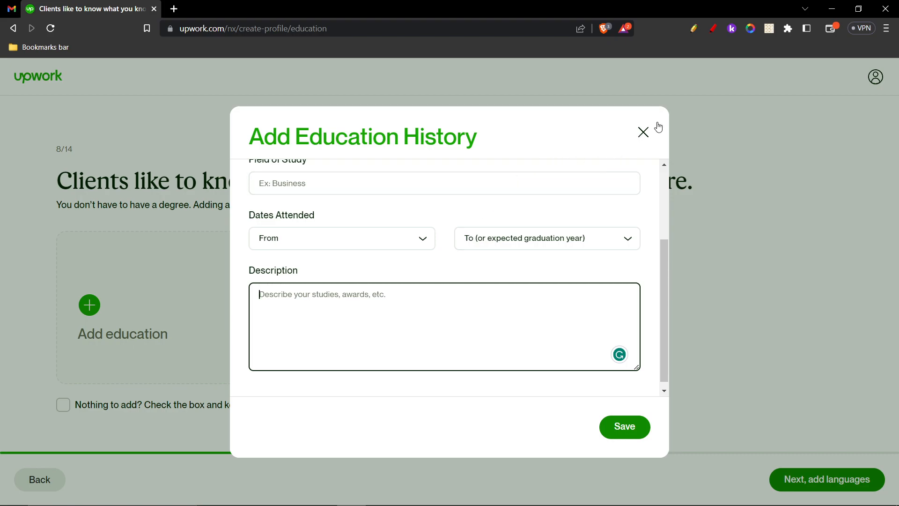
left_click(644, 133)
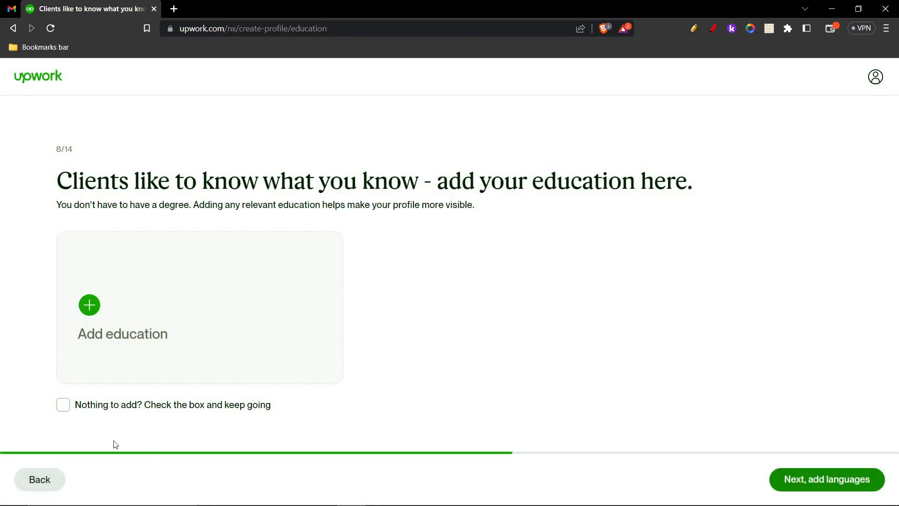
left_click(68, 409)
left_click(792, 479)
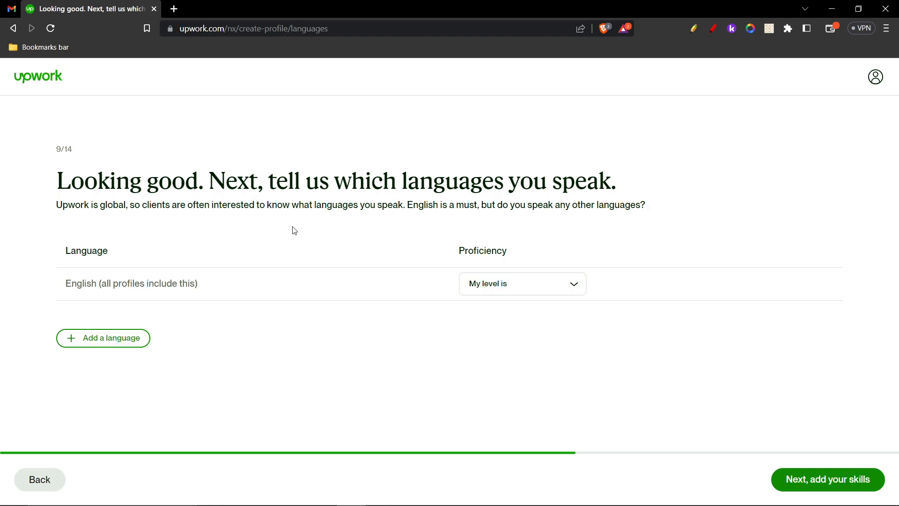
- Add Spanish as a second language at Basic proficiency and change English to Fluent
left_click(113, 339)
left_click(164, 327)
scroll(116, 409, "down", 3)
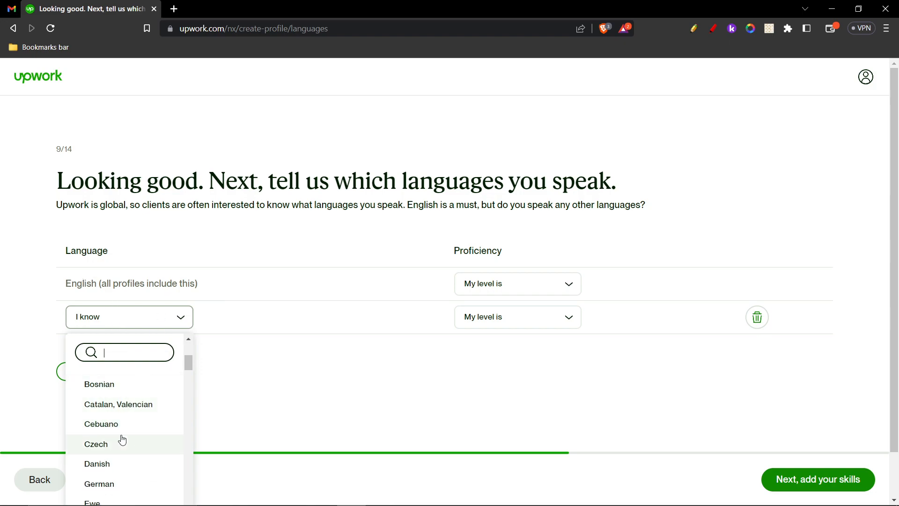
scroll(112, 444, "down", 3)
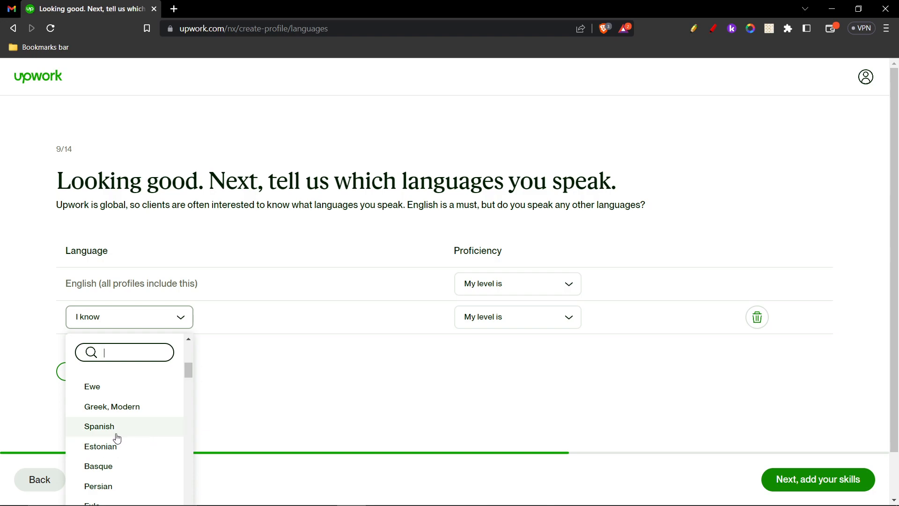
left_click(116, 430)
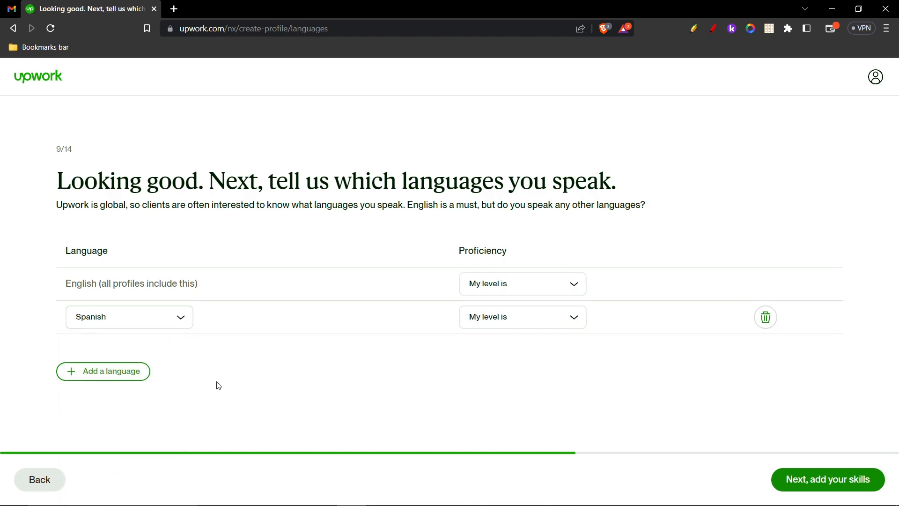
left_click(526, 318)
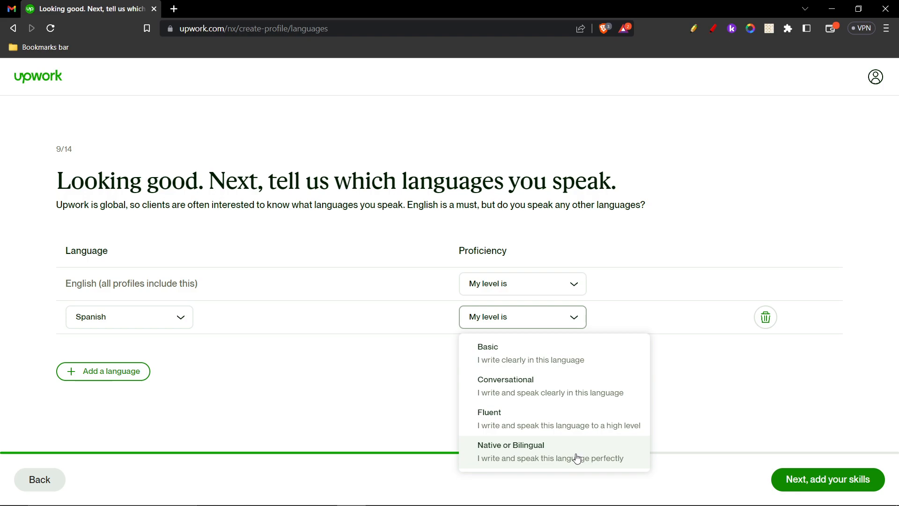
left_click(524, 374)
left_click(521, 323)
left_click(514, 358)
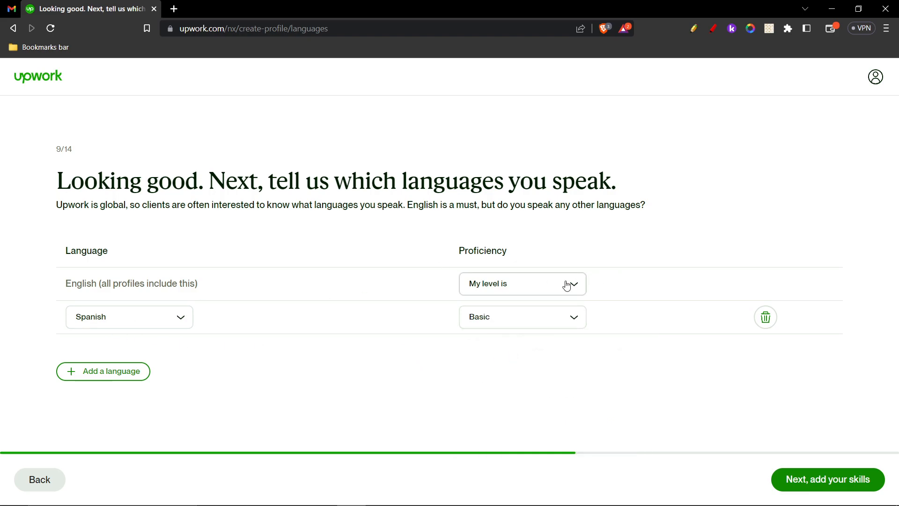
left_click(515, 283)
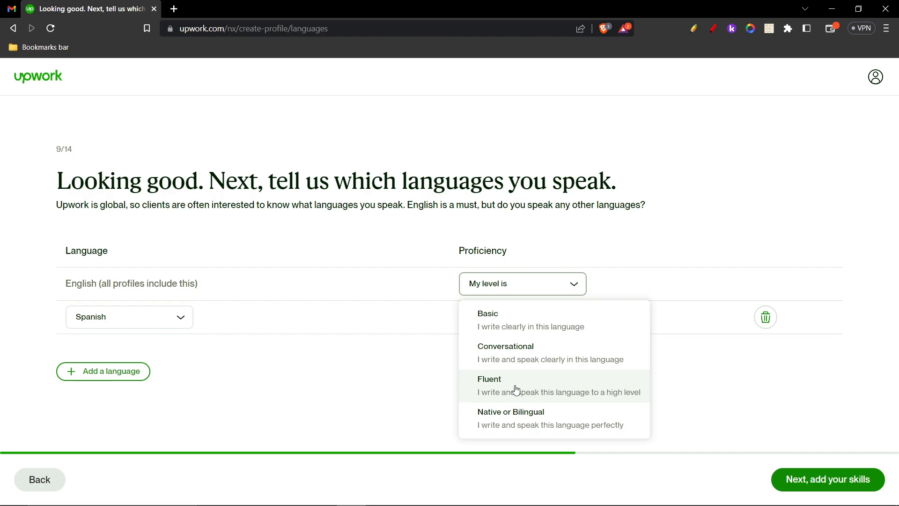
left_click(516, 389)
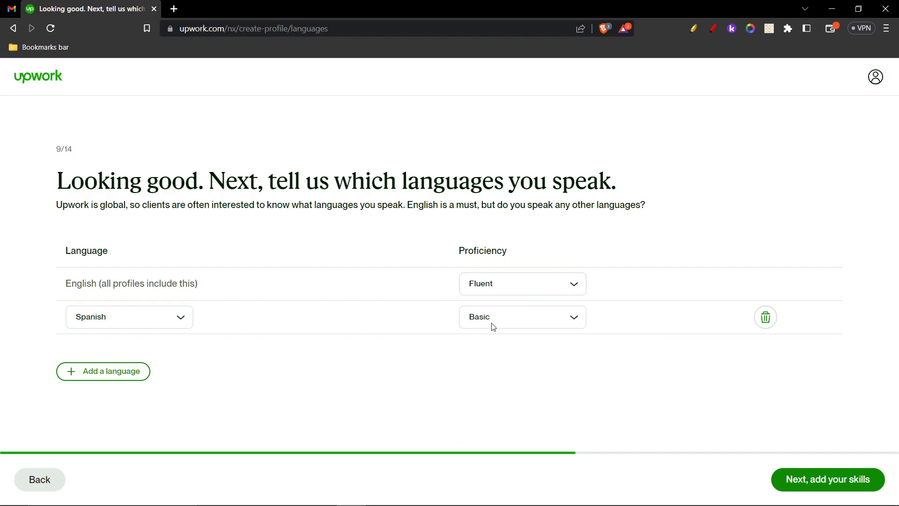
- On the skills step, add the Social Media Content and Social Media Management skills
left_click(827, 479)
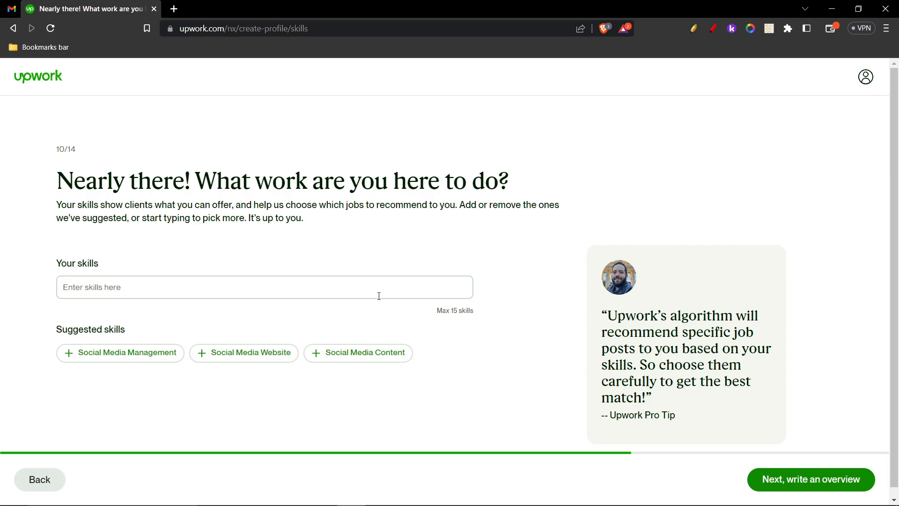
left_click_drag(437, 312, 475, 315)
left_click(461, 311)
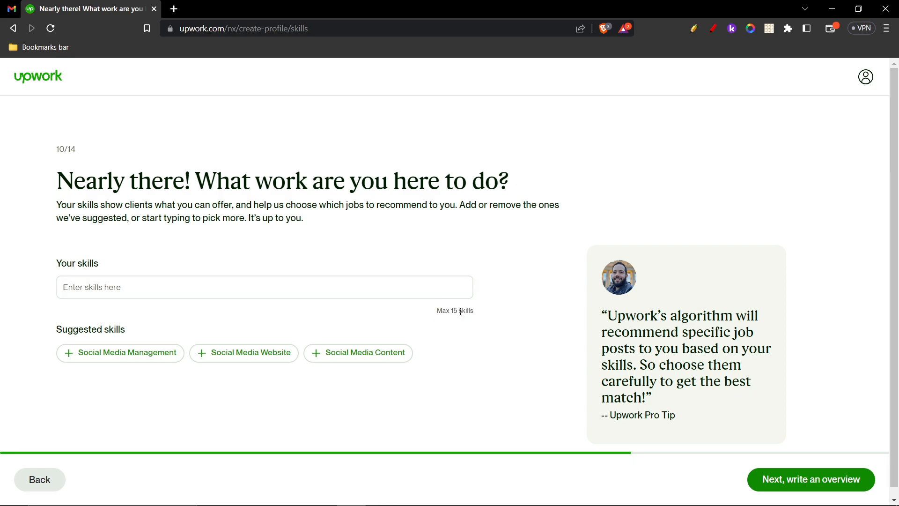
left_click(311, 294)
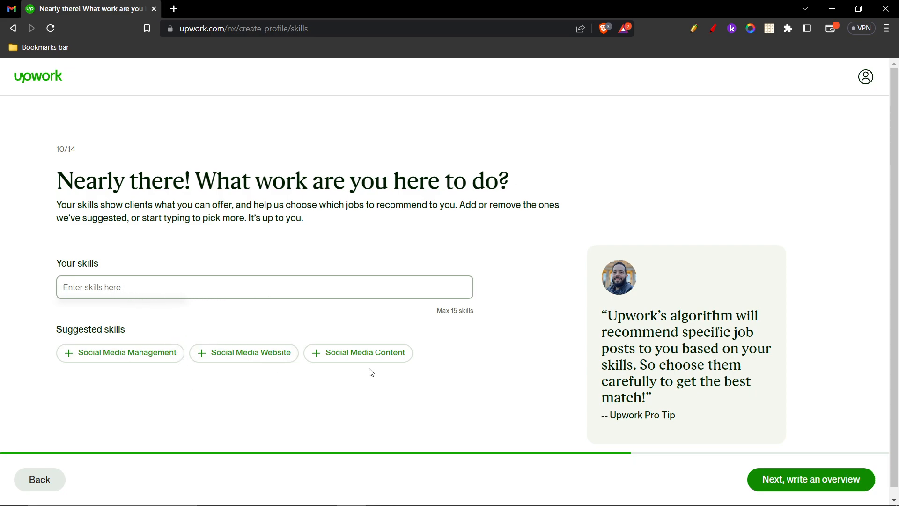
left_click(337, 355)
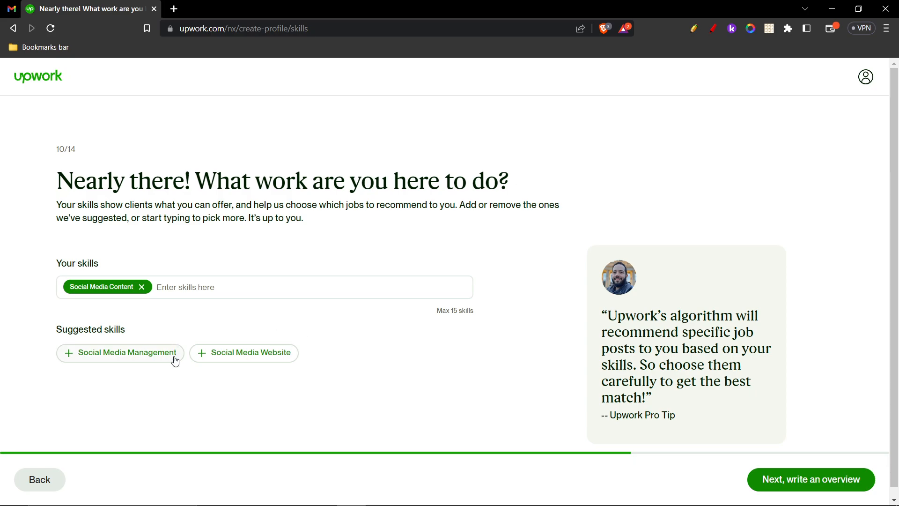
left_click(119, 355)
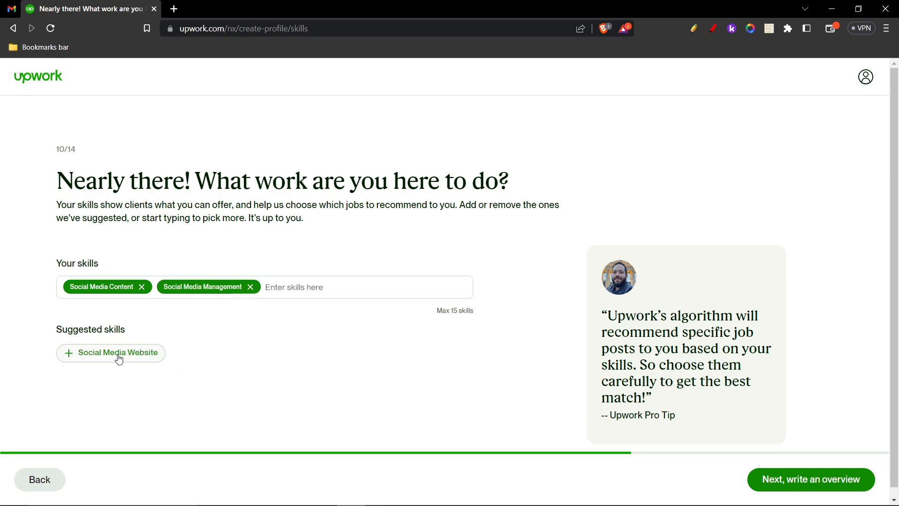
- Search 'web dev', add Web Development as a skill, and continue to the overview
left_click(310, 285)
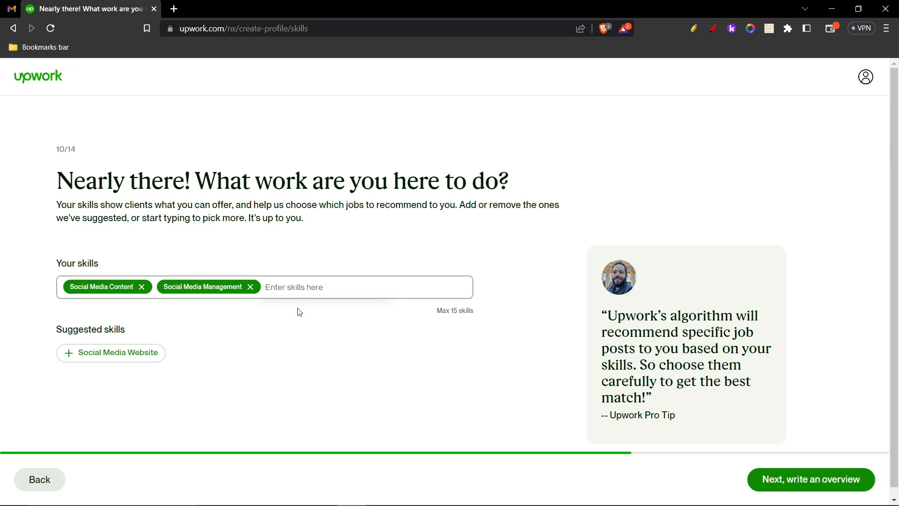
type("web")
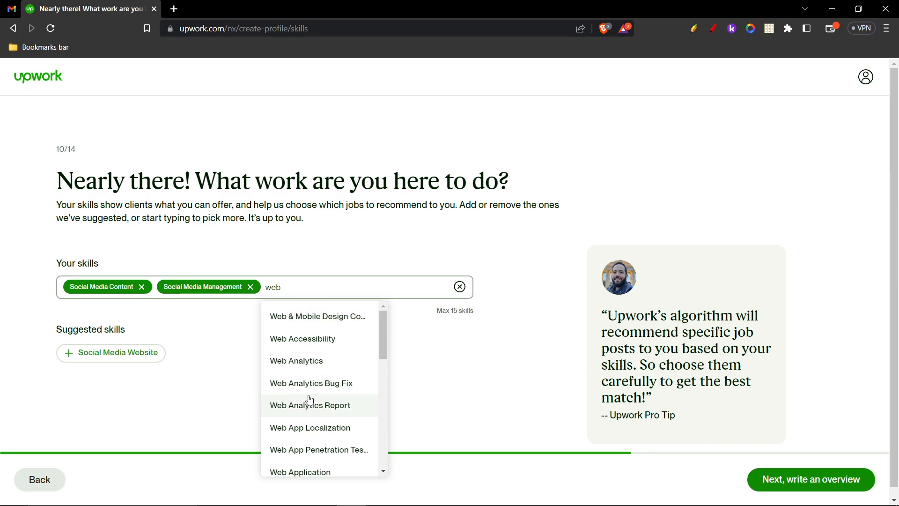
type(" dev")
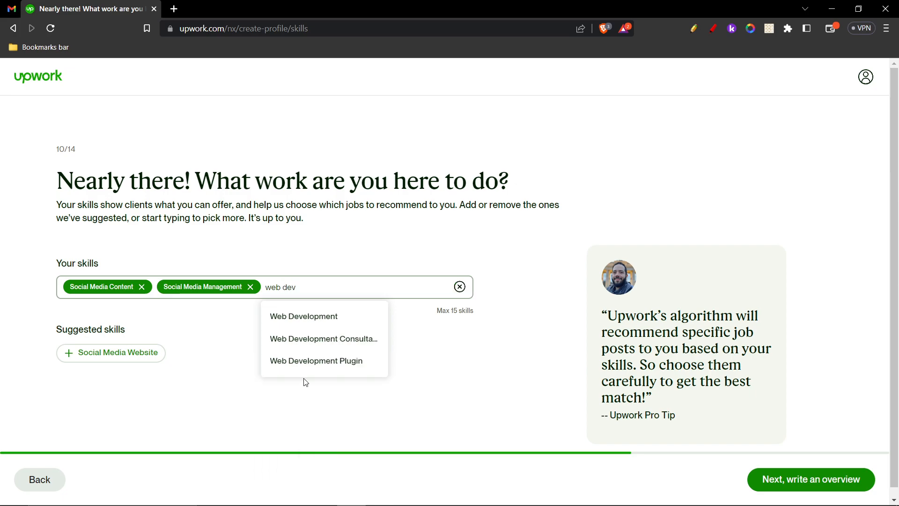
left_click(297, 313)
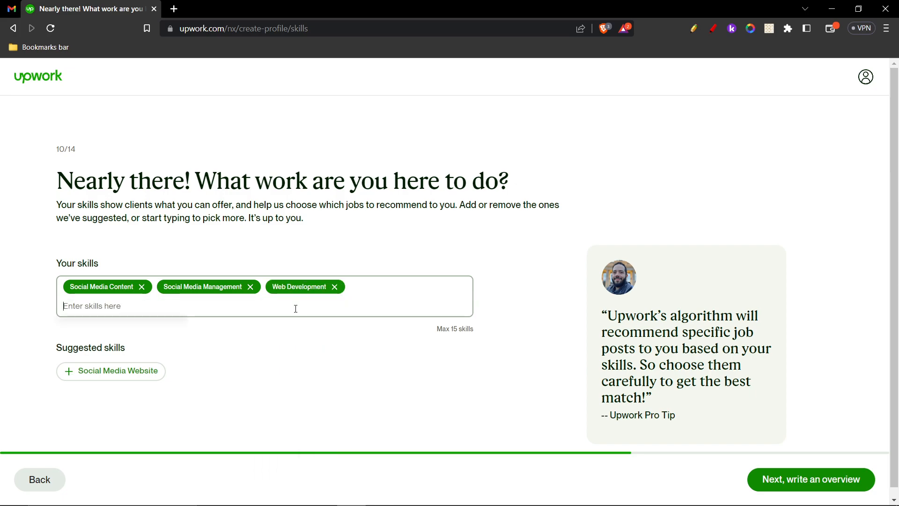
left_click(285, 371)
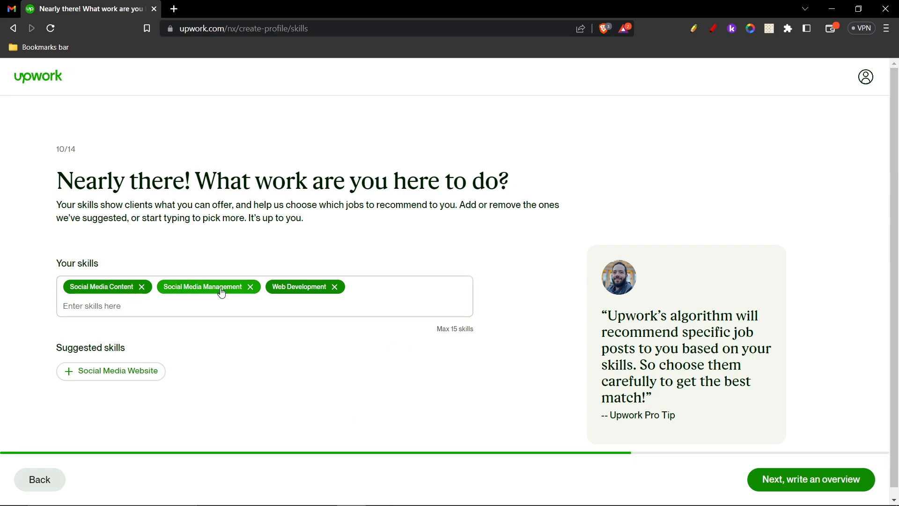
left_click(796, 477)
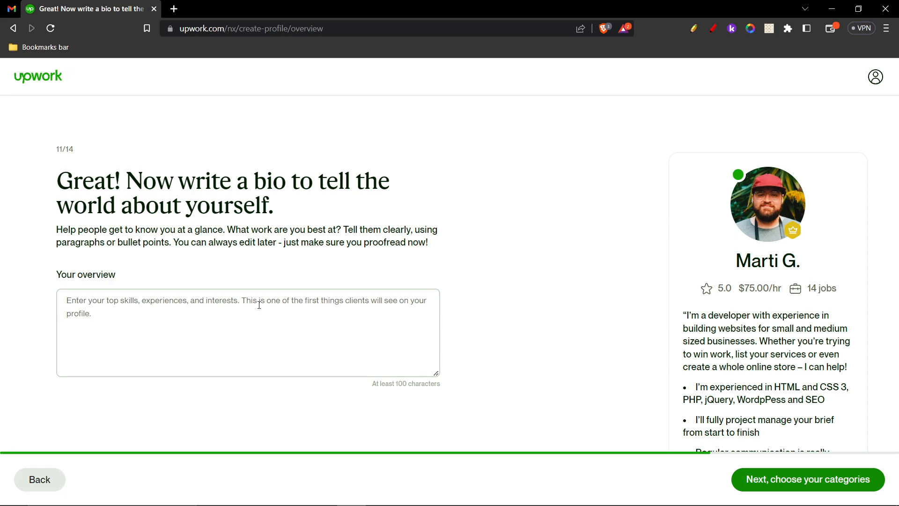
- Write the overview 'I am an expert social media manager...', guaranteeing 5 high quality posts weekly
left_click(224, 314)
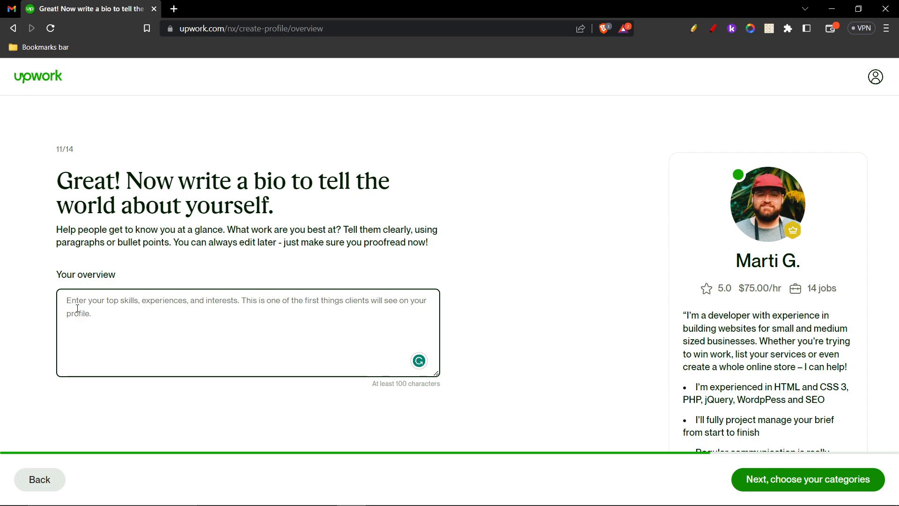
type("I am a")
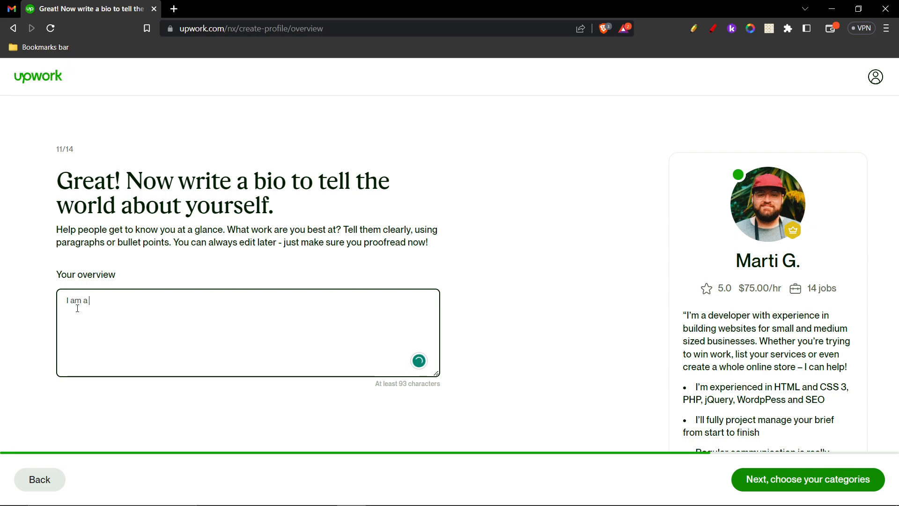
key("BackSpace")
type("n expert social media manager. ")
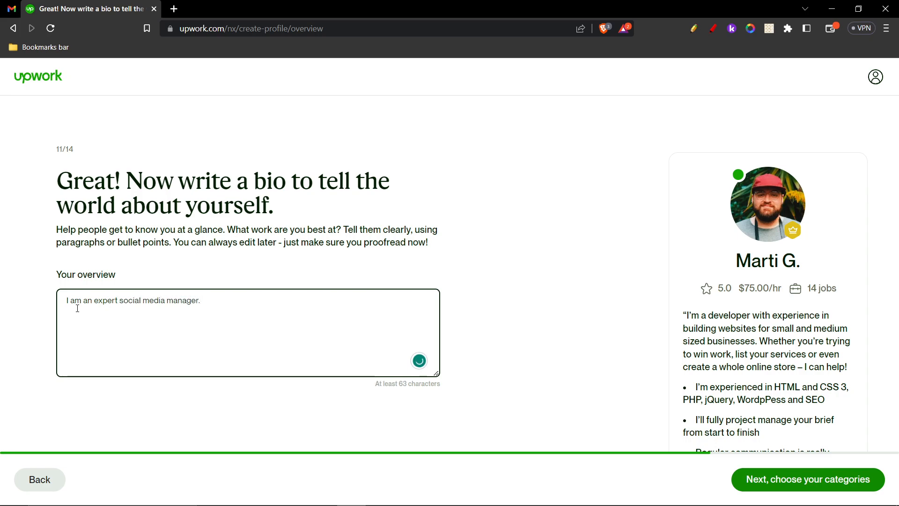
type("I can guarantee 5 socia")
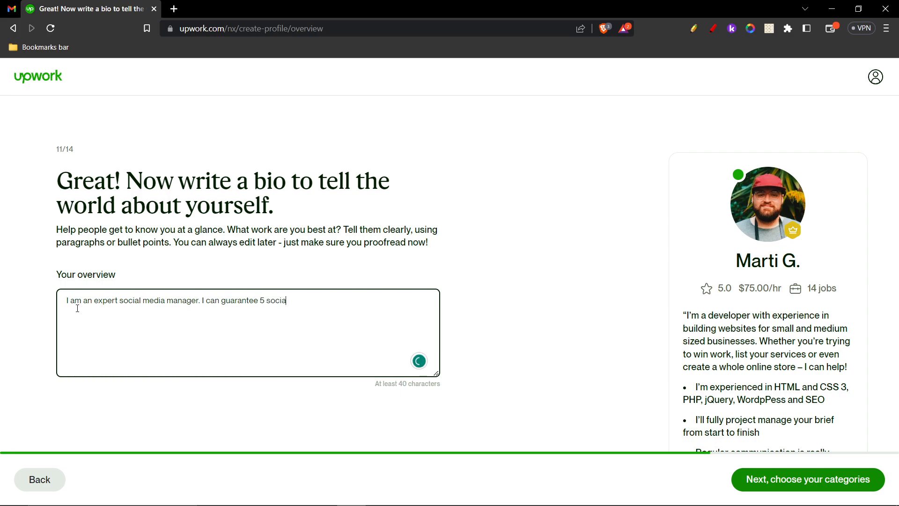
type("l media posts per ")
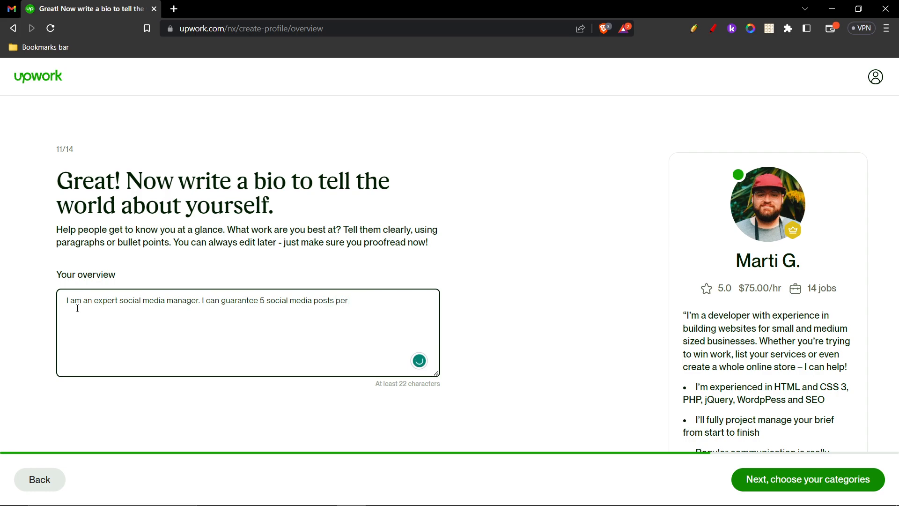
type("week. They will be of hight =")
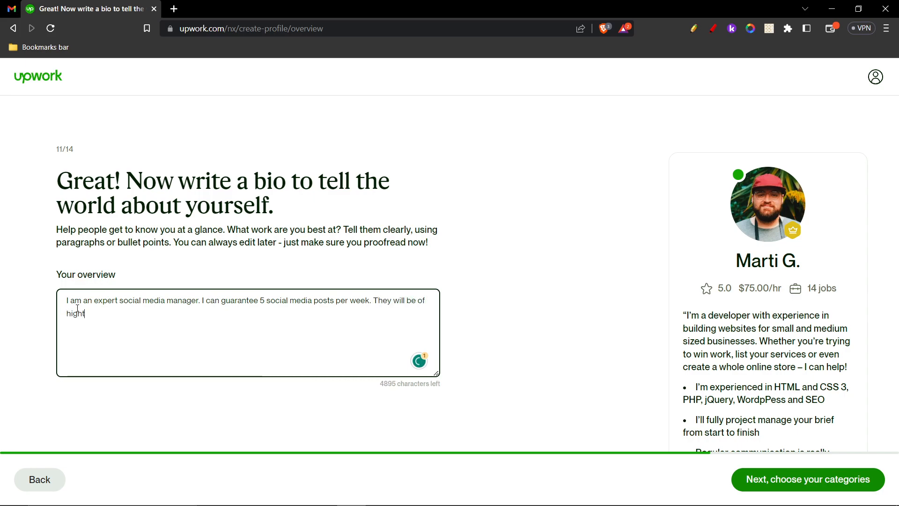
key("BackSpace")
key("BackSpace")
key("BackSpace")
type("quality")
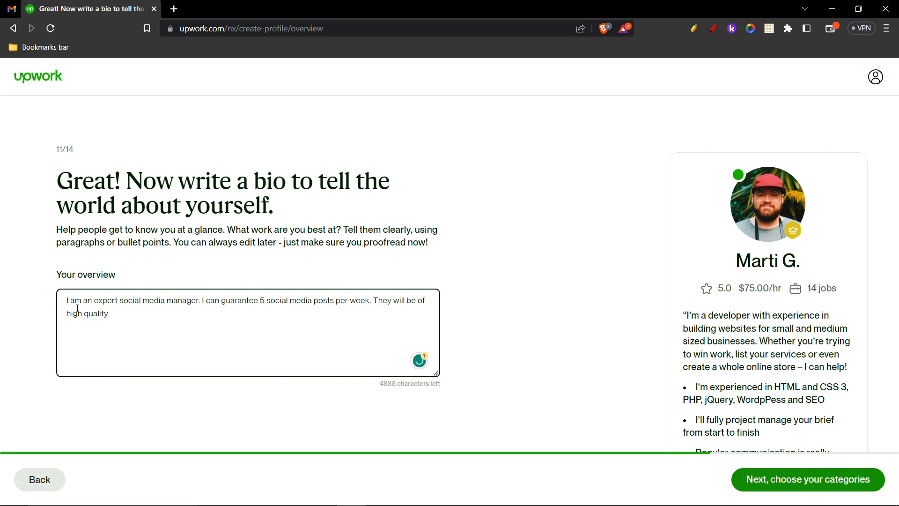
type("!")
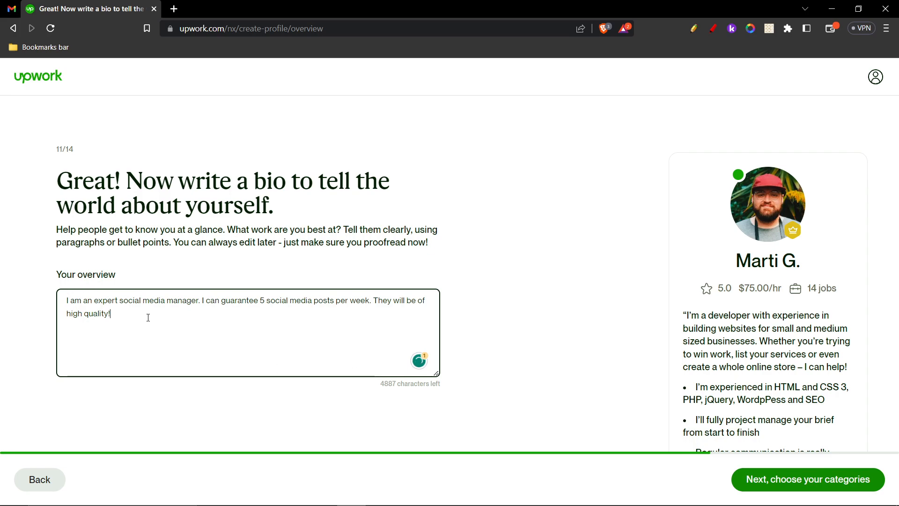
left_click(510, 320)
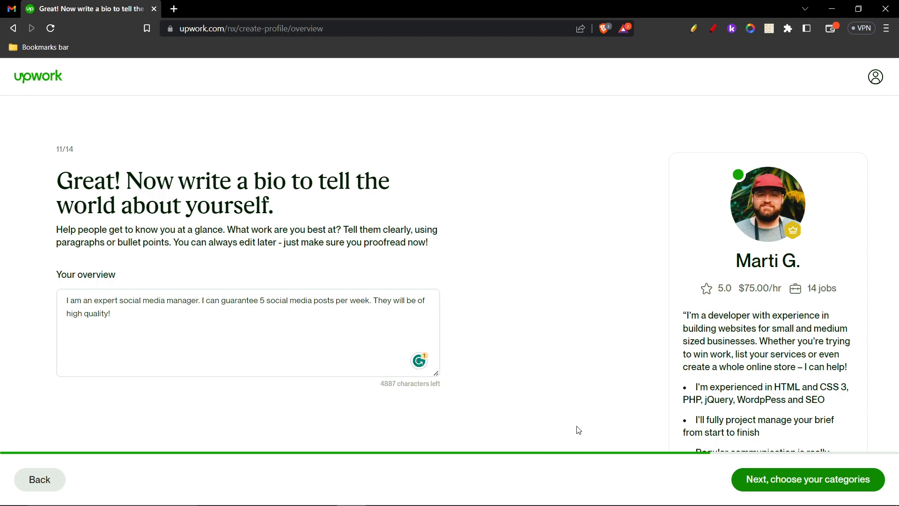
- Select Digital Marketing as the service offered and proceed to the hourly rate page
left_click(808, 479)
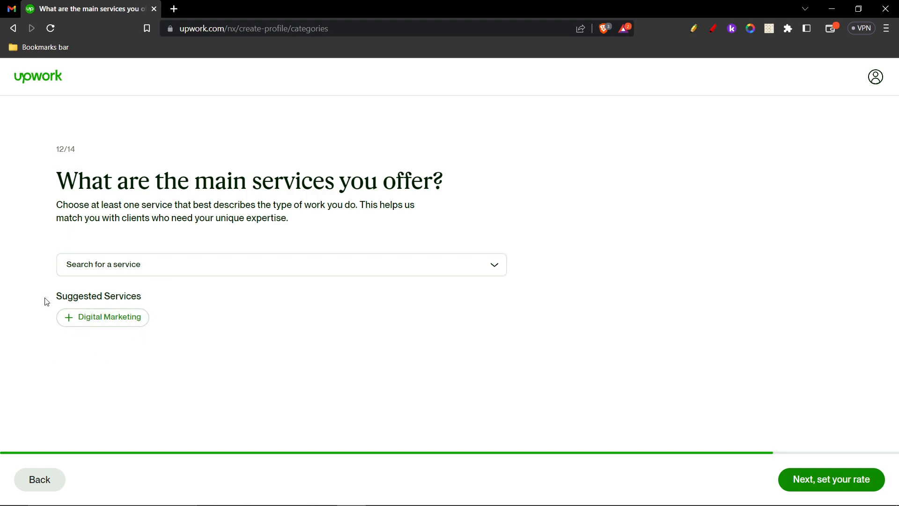
left_click(119, 323)
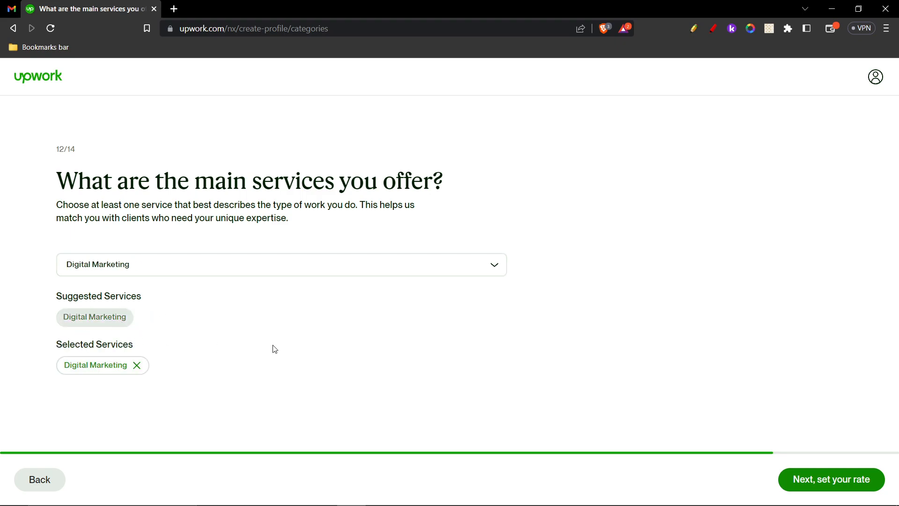
left_click(822, 480)
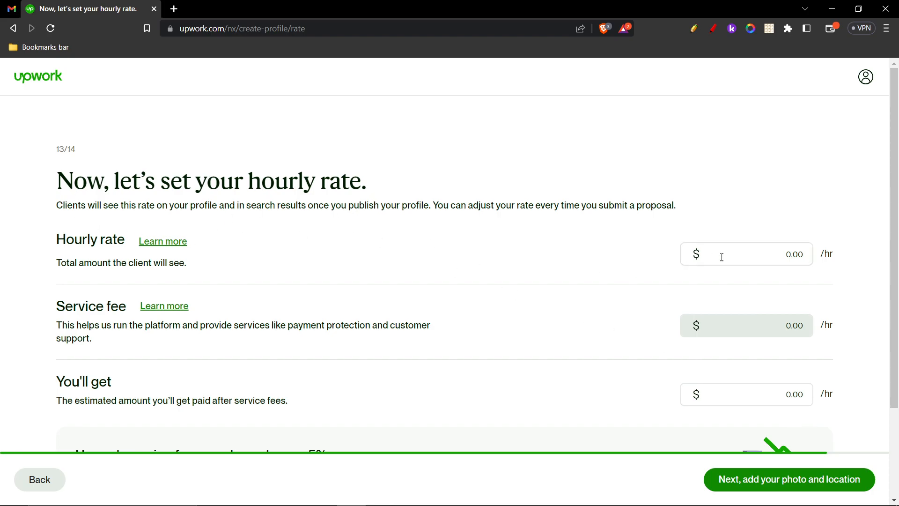
- Set the hourly rate to $10.00 ($8.00 after fees) and proceed to photo and location
left_click(759, 251)
type("10")
key("BackSpace")
left_click(662, 320)
scroll(797, 412, "down", 3)
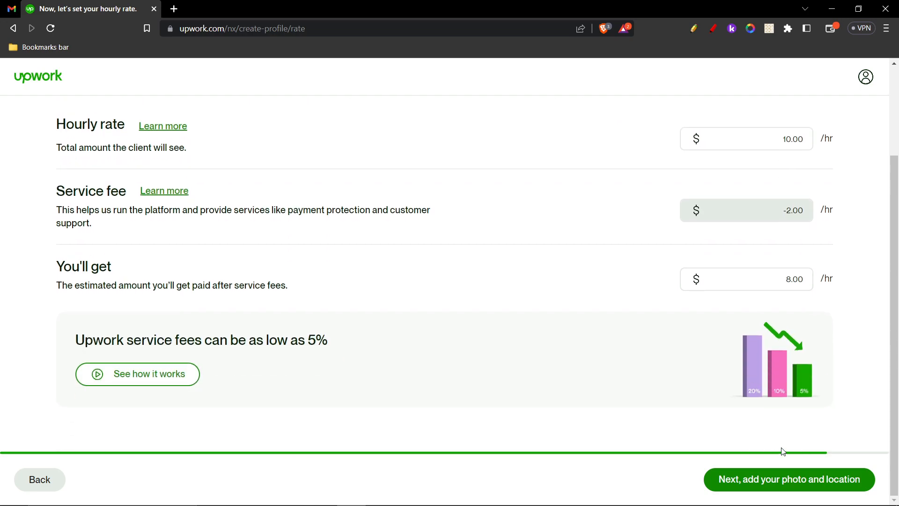
left_click(780, 482)
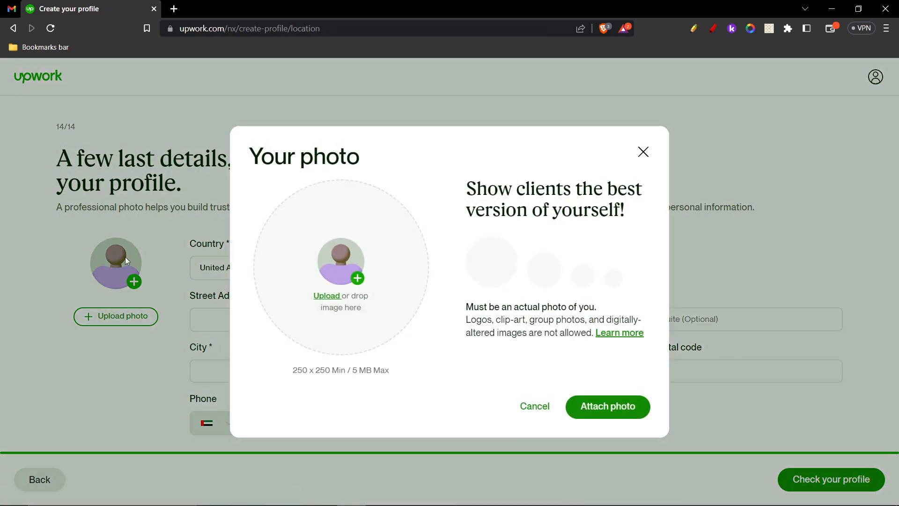
- Load the JPG image from the Downloads folder into the profile photo editor
left_click(338, 268)
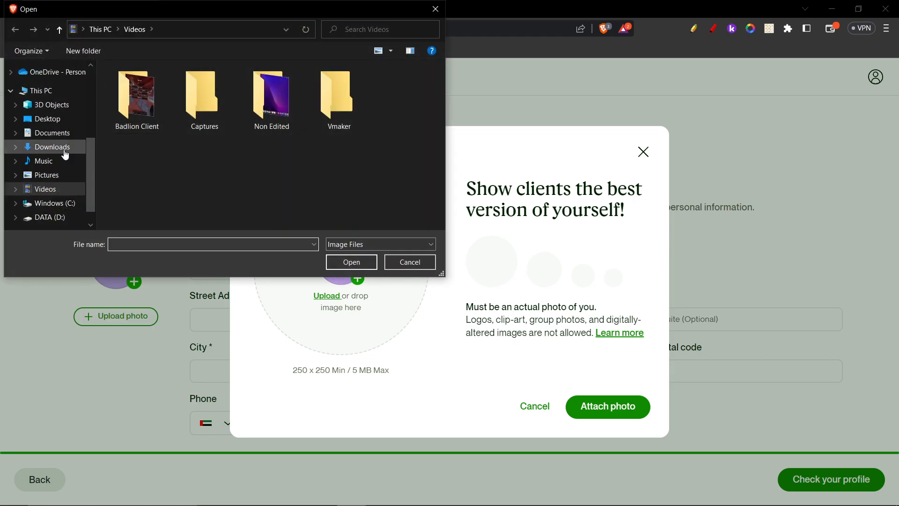
left_click(65, 152)
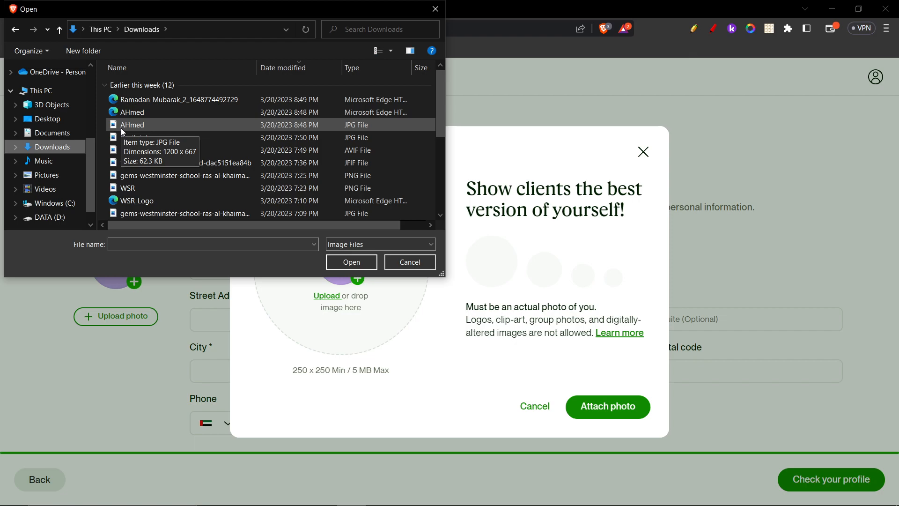
double_click(141, 123)
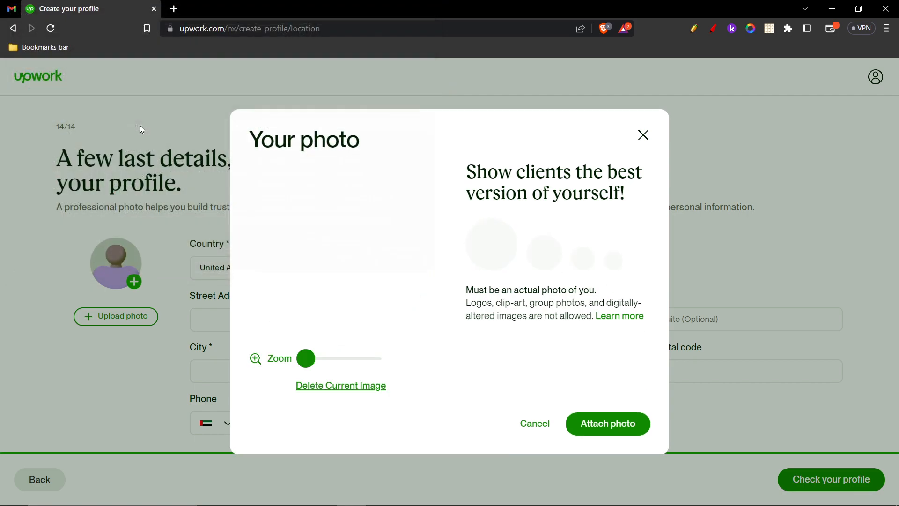
- Attach the photo and enter the street address, fixing the building name's spelling
left_click(610, 434)
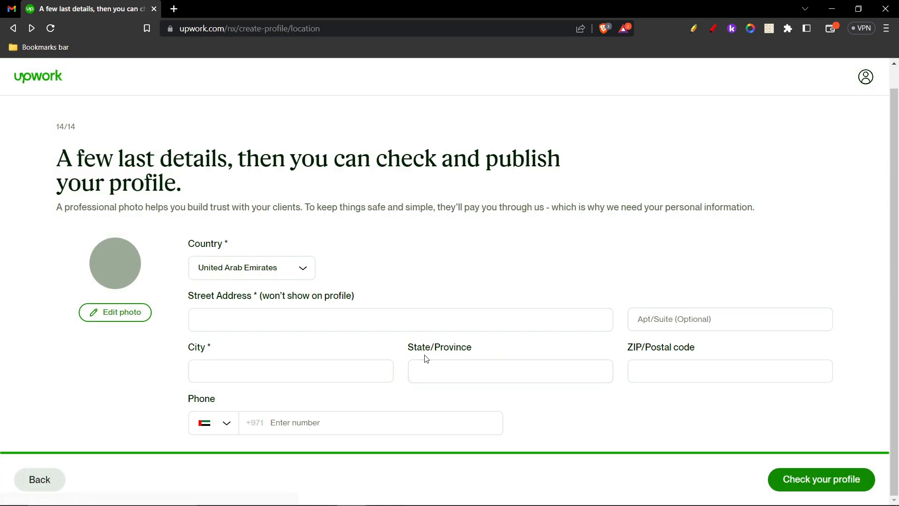
left_click(250, 319)
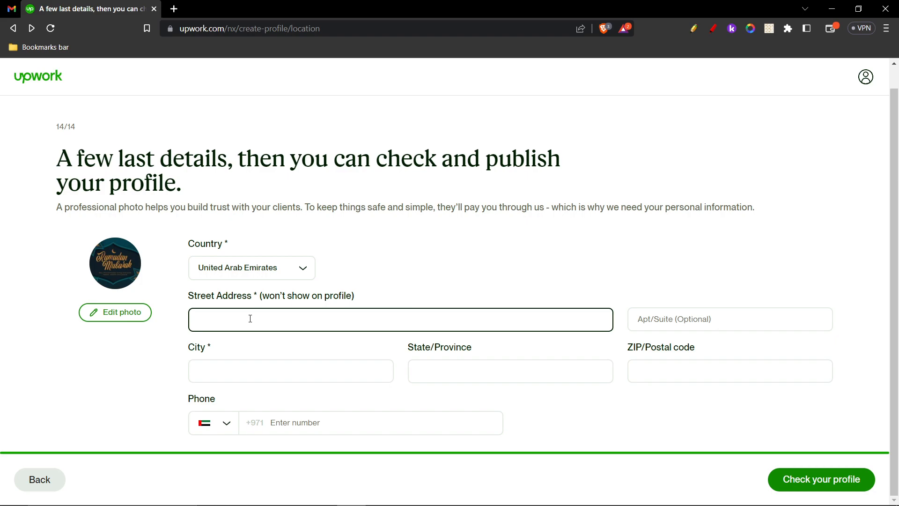
type("Cho")
key("BackSpace")
key("BackSpace")
key("BackSpace")
right_click(243, 314)
left_click(309, 328)
- Set the city to Ras Al Khaimah City and the postal code to 00000
left_click(228, 375)
type("ras")
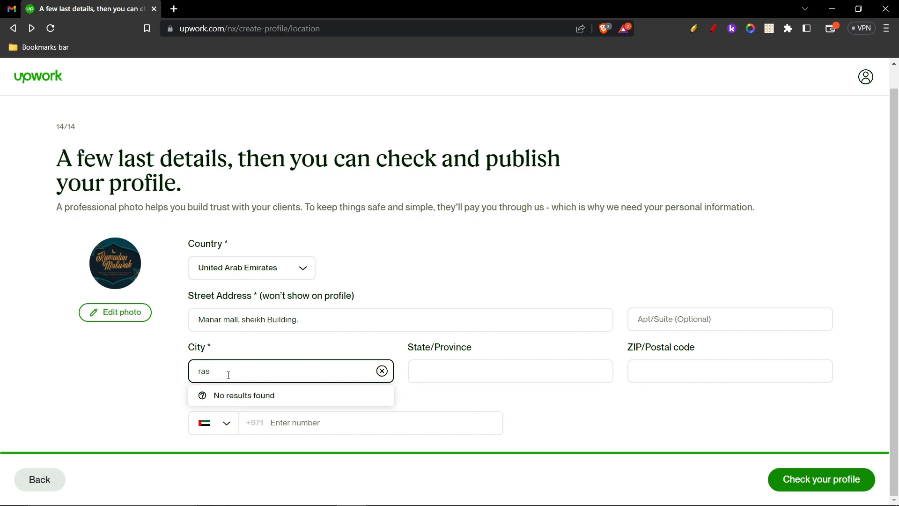
type("k")
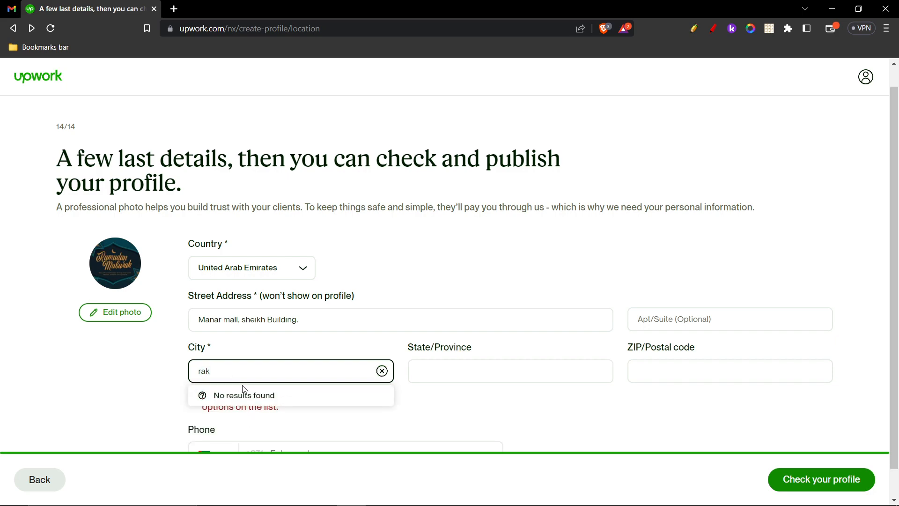
key("BackSpace")
type("s")
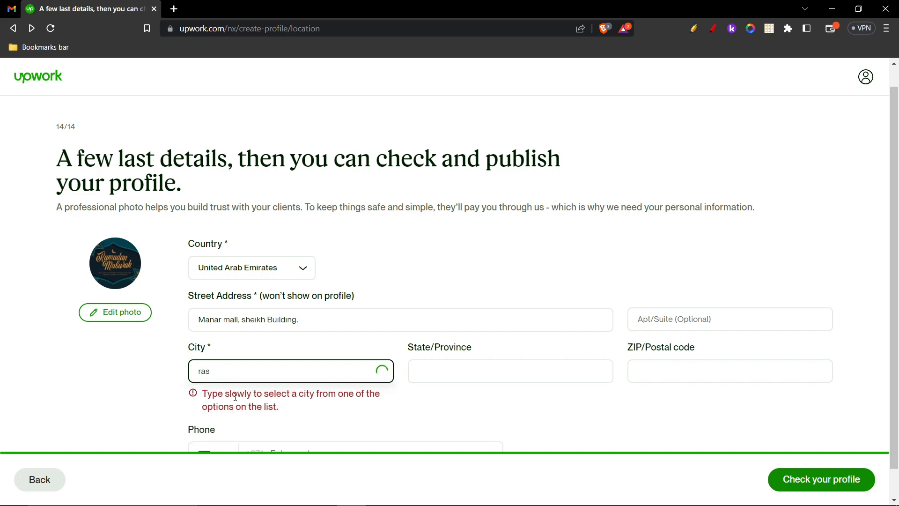
left_click(233, 399)
left_click(659, 366)
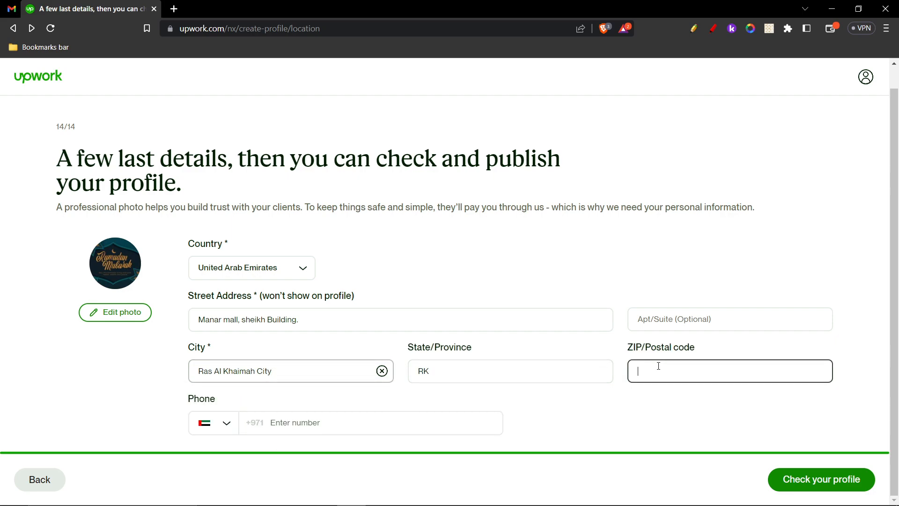
type("0")
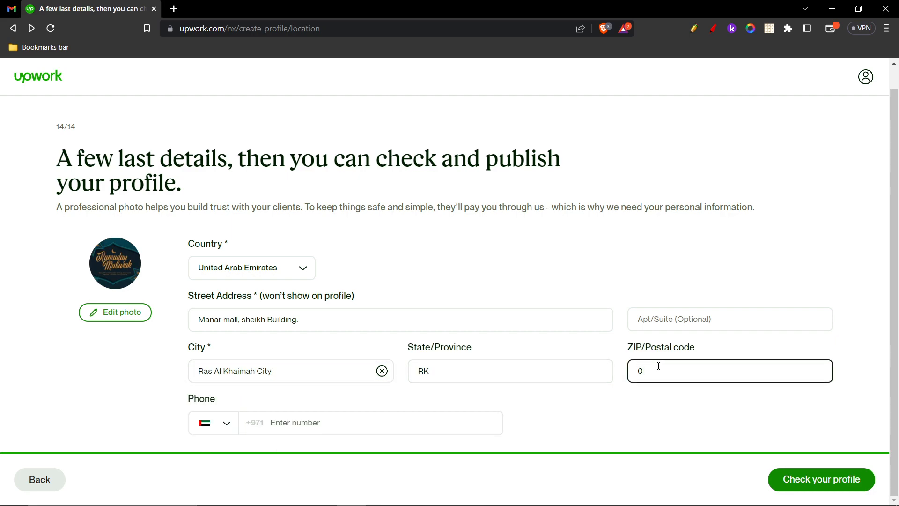
type("0000")
- Enter the phone number and open the profile preview
left_click(321, 423)
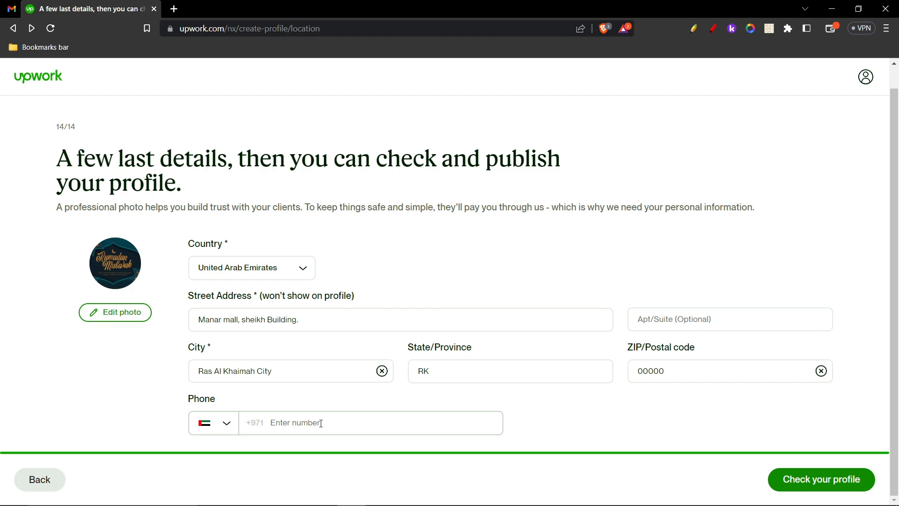
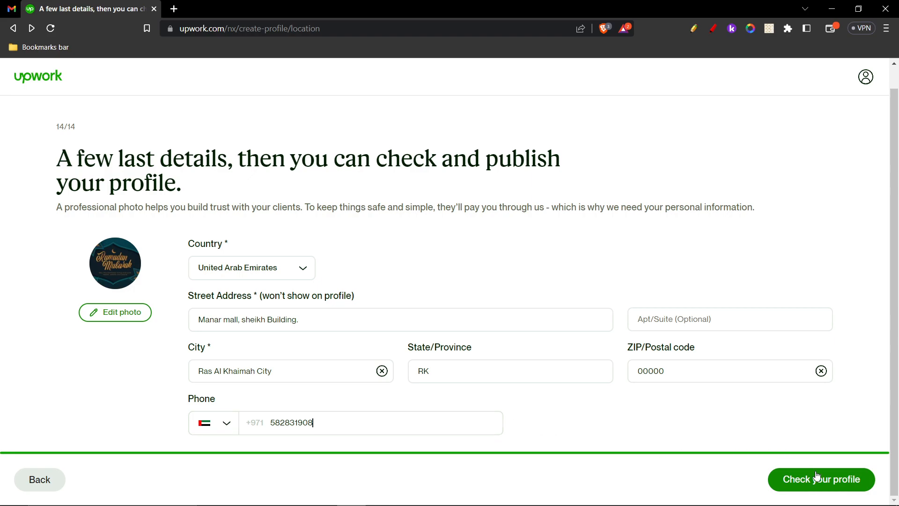
left_click(822, 483)
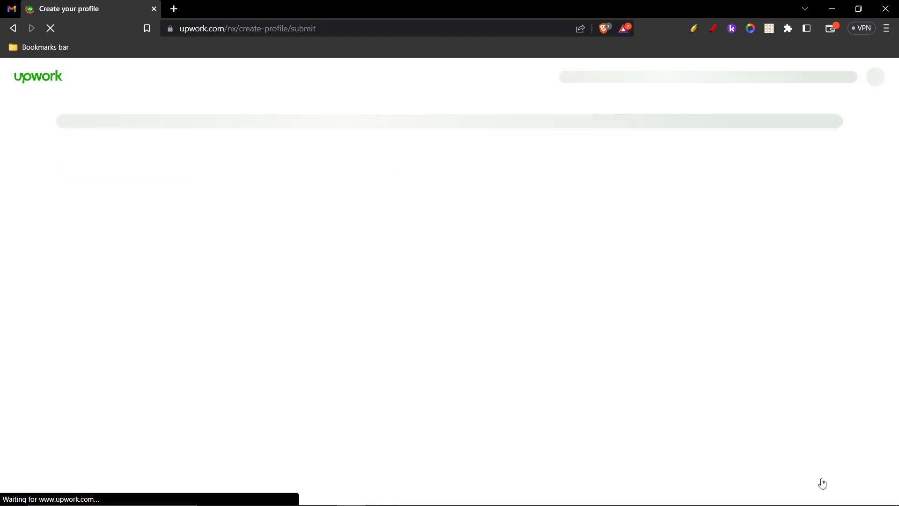
- Submit the profile from the preview page, then go on to Browse Jobs
scroll(425, 280, "down", 1)
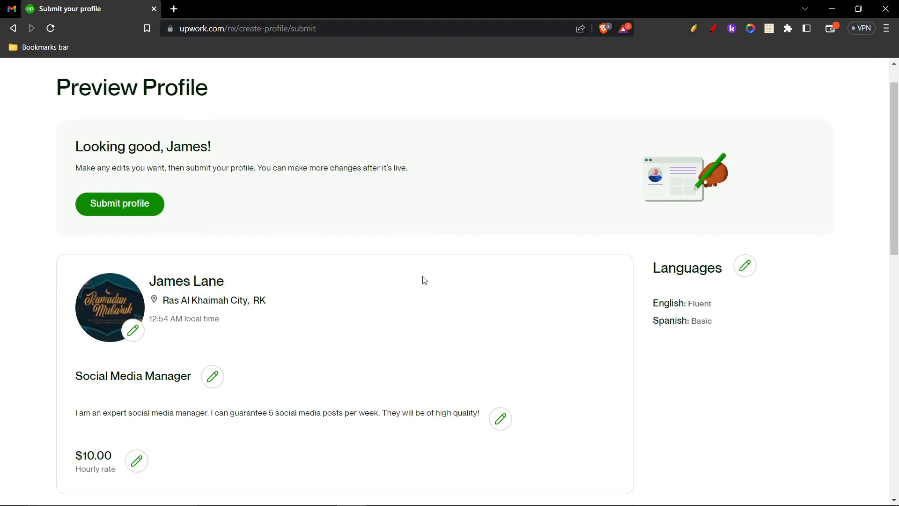
scroll(425, 280, "down", 12)
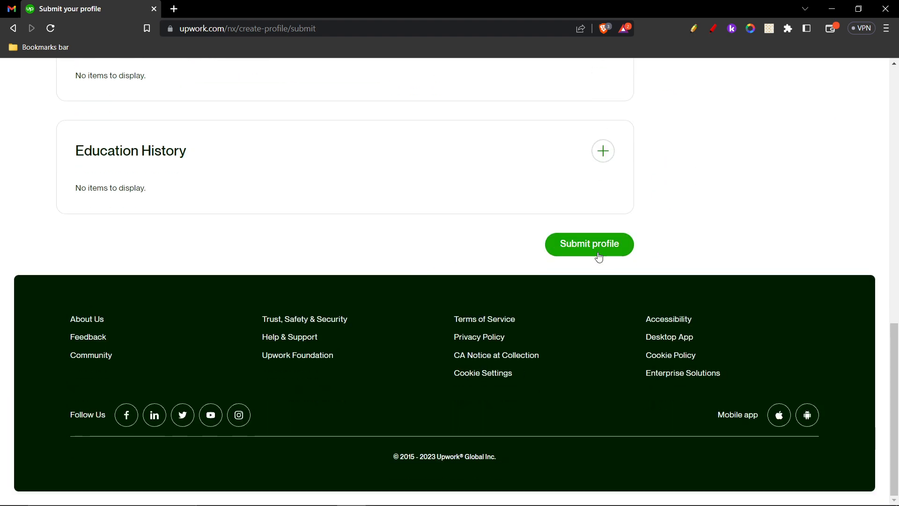
left_click(598, 253)
scroll(592, 270, "up", 2)
left_click(583, 362)
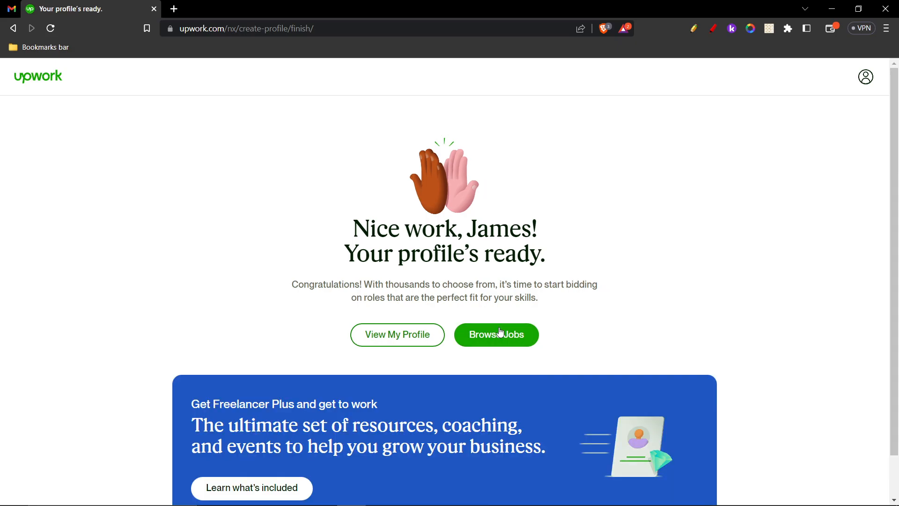
left_click(497, 344)
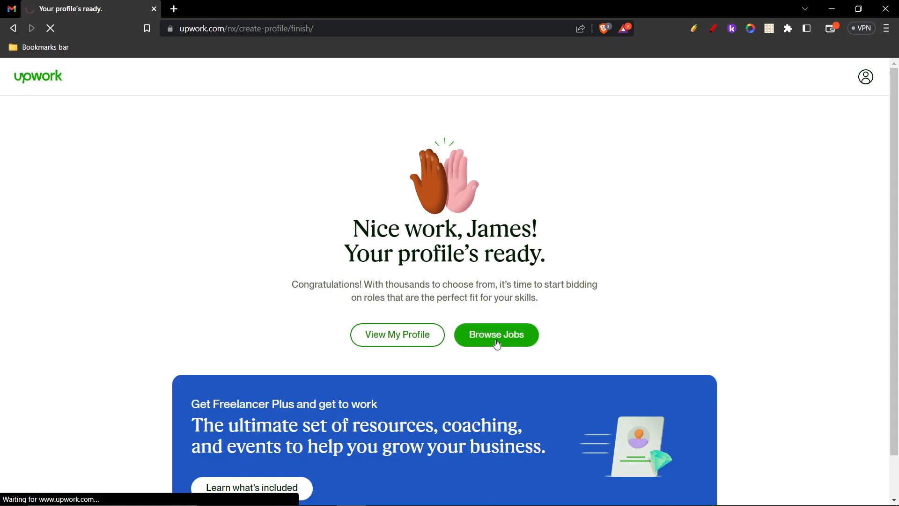